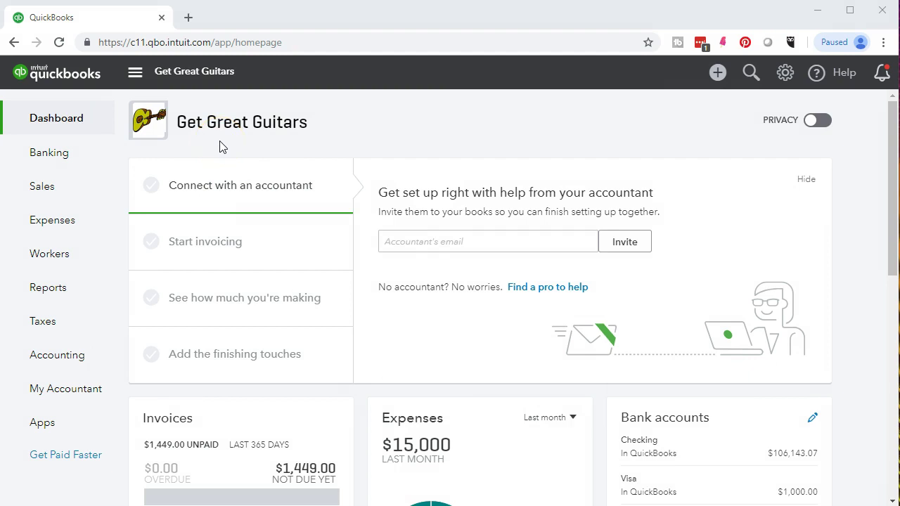
Step: Open the Balance Sheet report from the company's report list
click(81, 291)
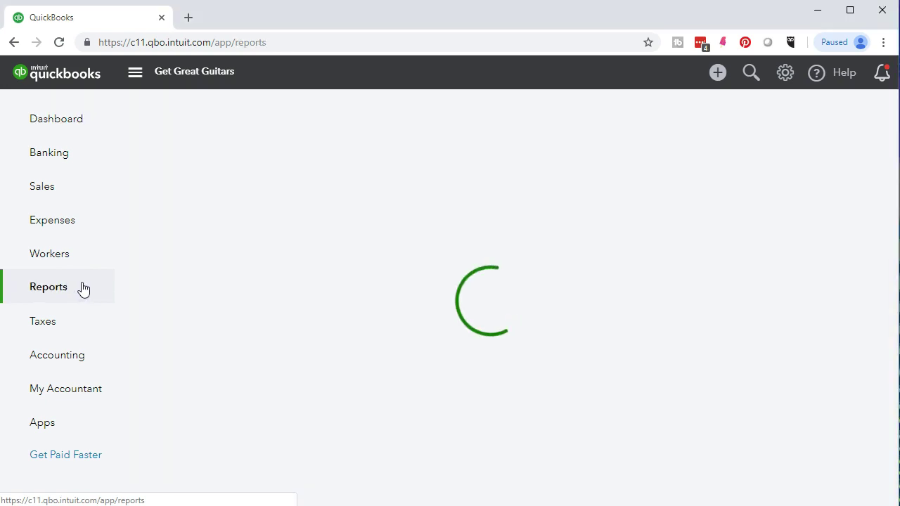
click(186, 366)
click(188, 369)
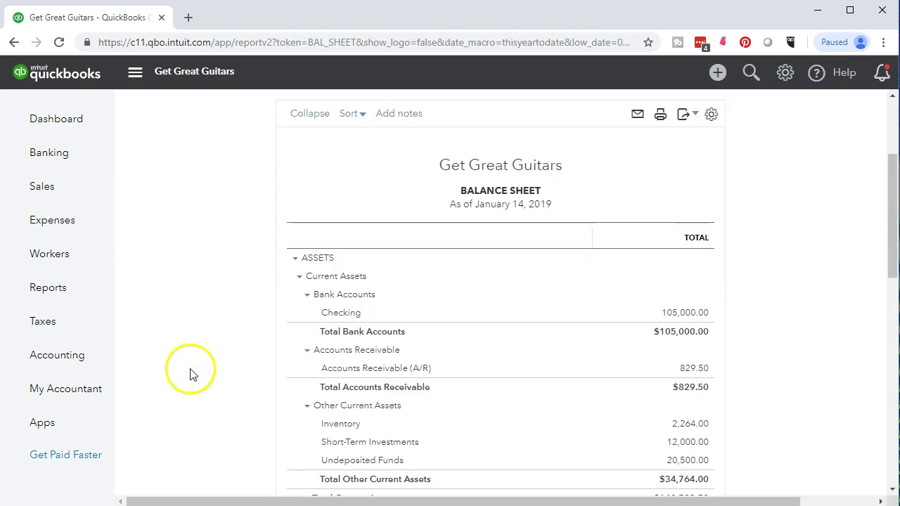
Step: Set the Balance Sheet period to 01/01/2019 through 12/31/2019 and run the report
click(302, 179)
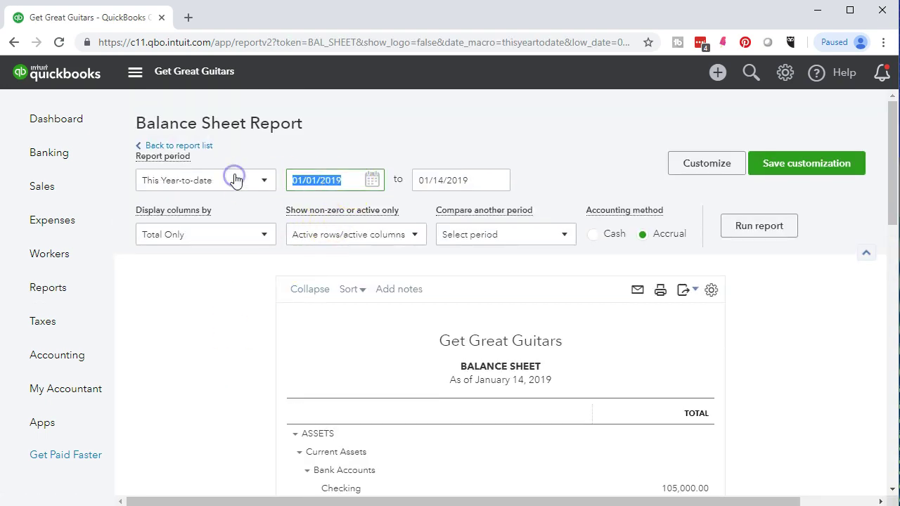
text(01/01/2019)
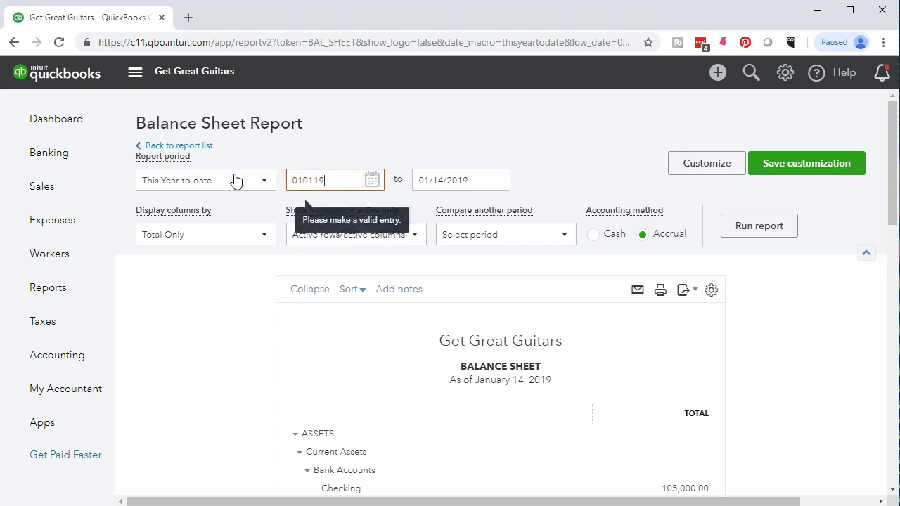
key(Tab)
text(12/31/2019)
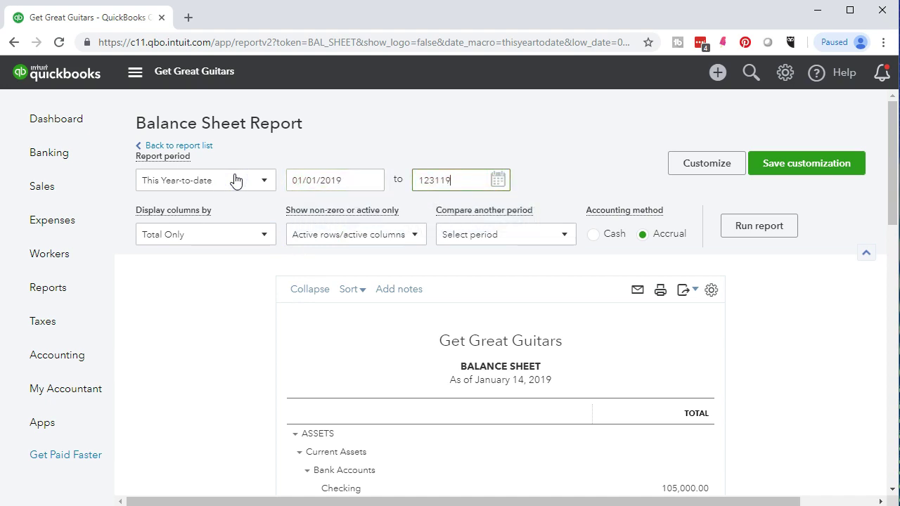
key(Tab)
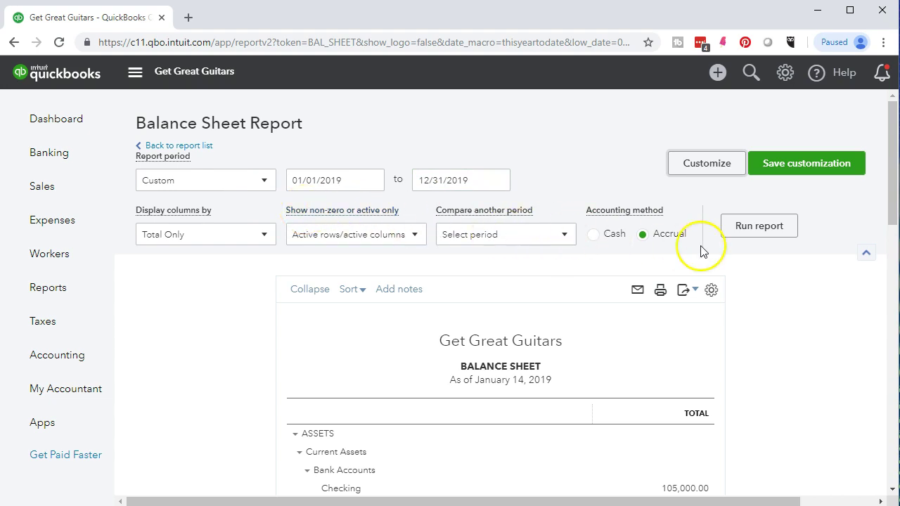
click(726, 235)
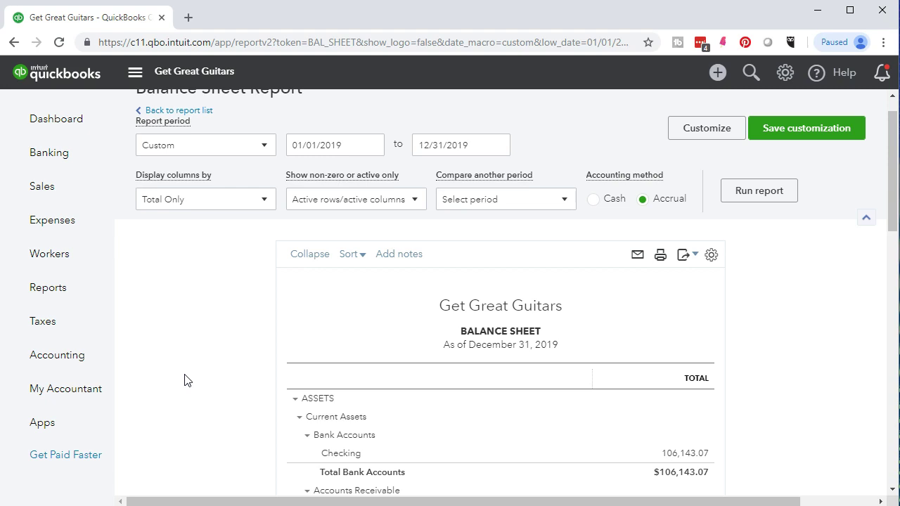
Step: Find Payroll Liability under Other Current Liabilities in the Balance Sheet and open its underlying transaction report
scroll(187, 380, down, 5)
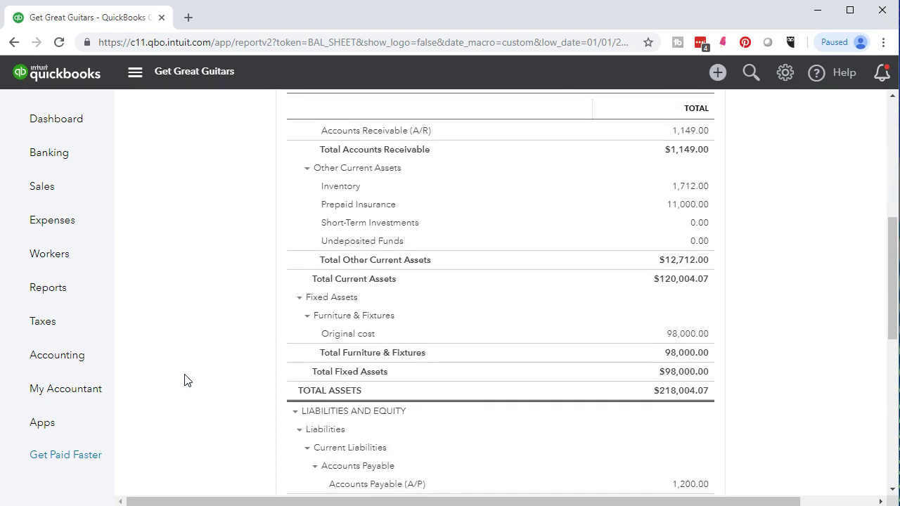
scroll(187, 380, down, 3)
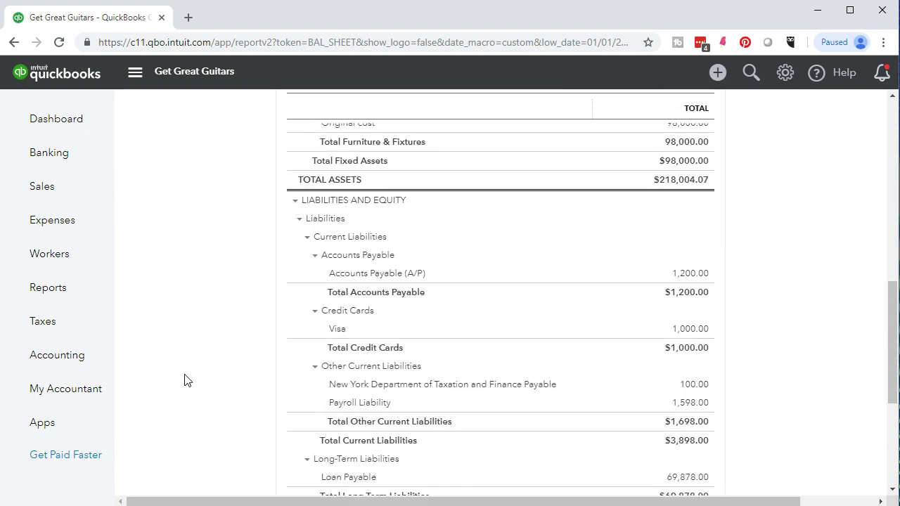
scroll(187, 380, down, 1)
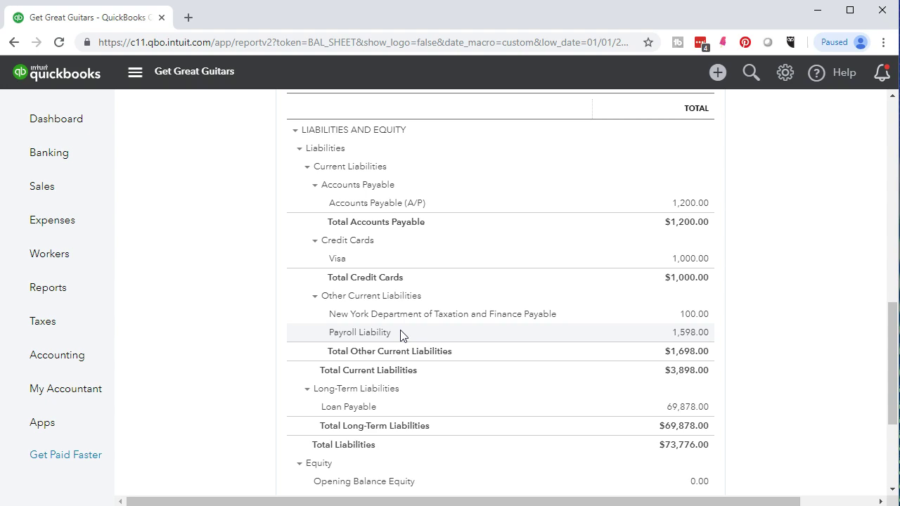
click(698, 336)
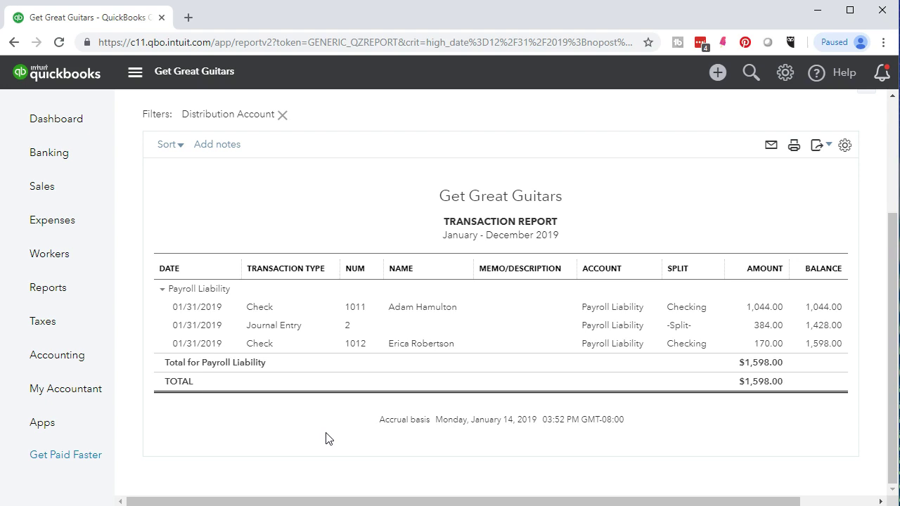
click(288, 452)
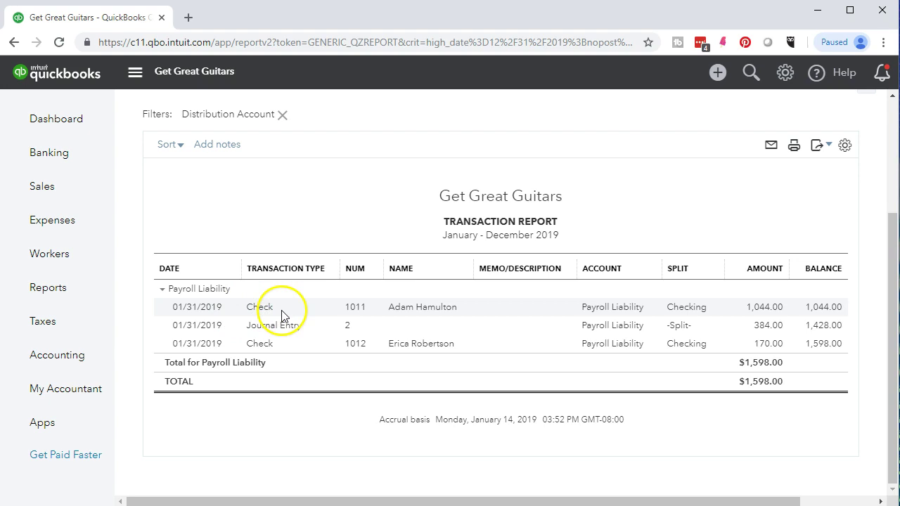
Step: Open the first check in the Payroll Liability transaction report, review its payee and category details, and close it
click(687, 312)
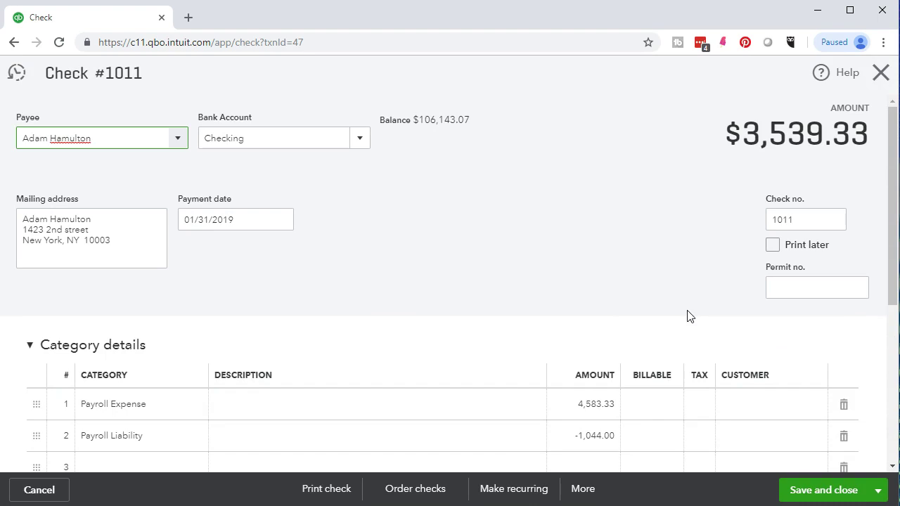
scroll(431, 347, down, 2)
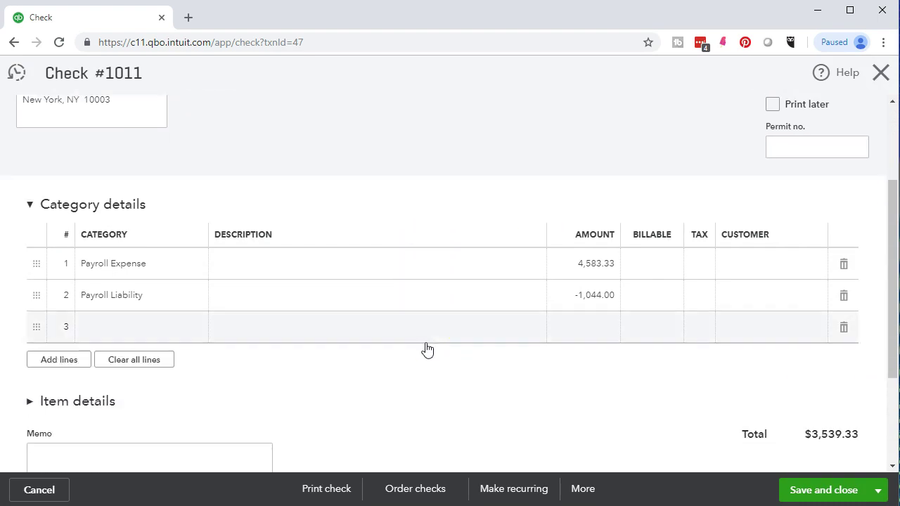
scroll(427, 348, up, 1)
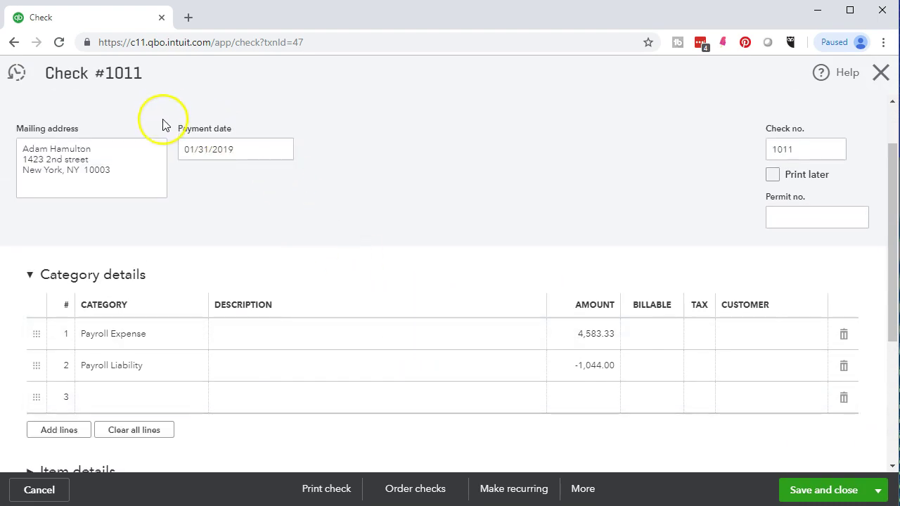
scroll(175, 336, down, 1)
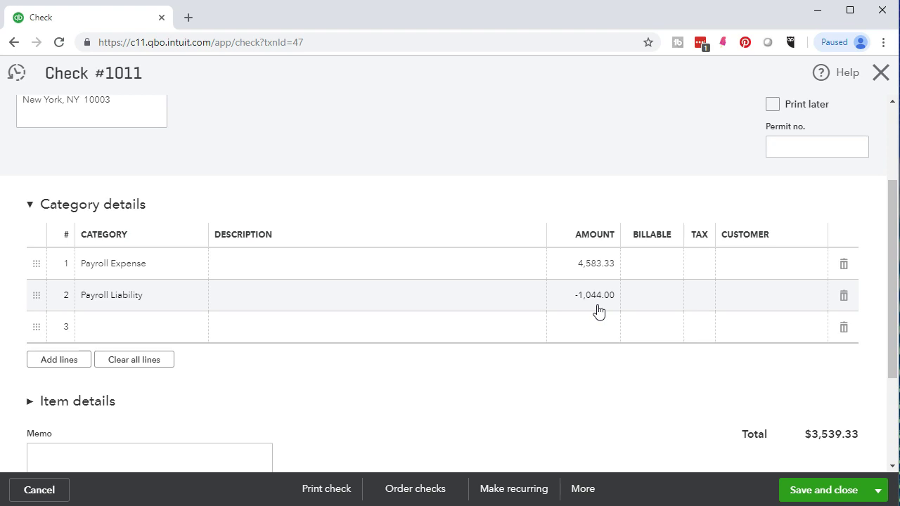
scroll(598, 311, up, 2)
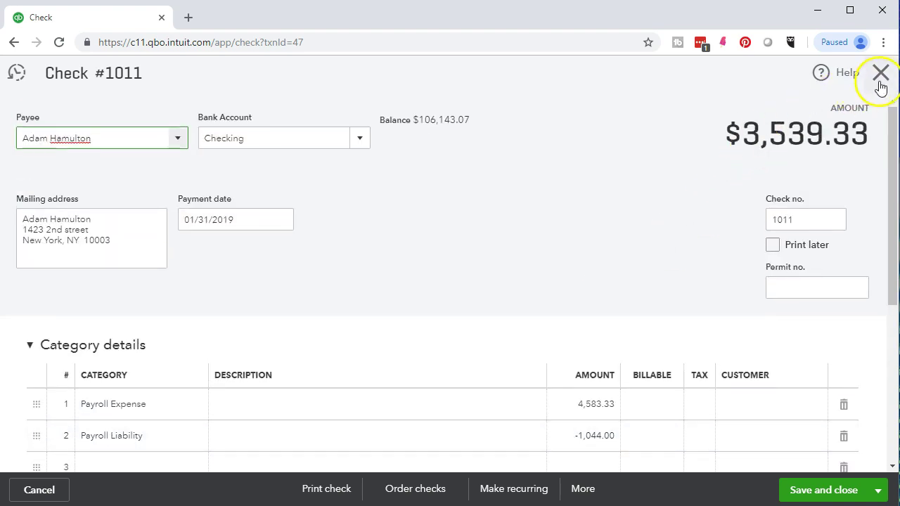
click(880, 76)
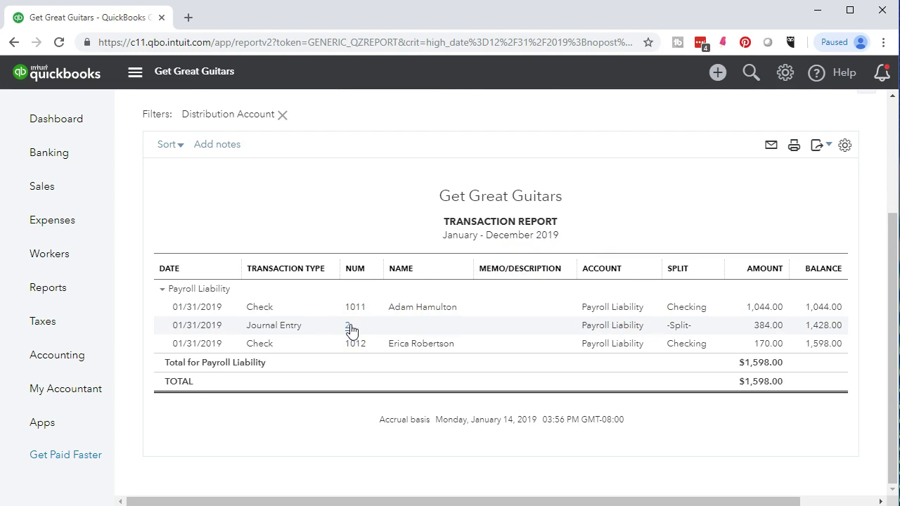
Step: Open journal entry 2 from the transaction report, review its payroll liability and expense lines, and close it
click(293, 328)
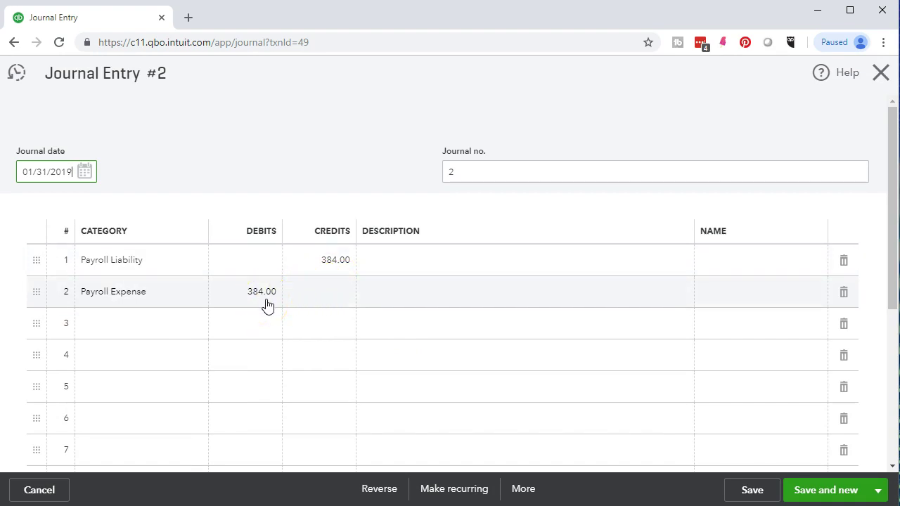
click(880, 74)
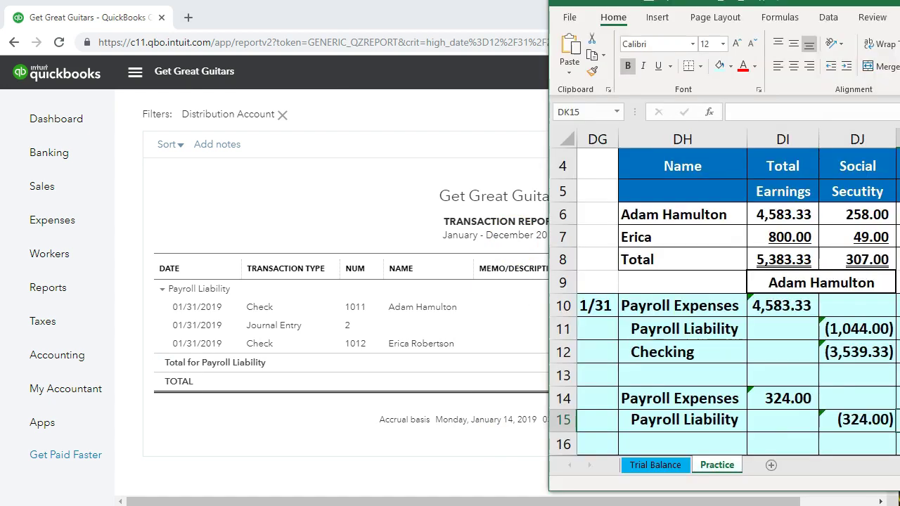
Step: Switch to the 7.70 Payroll.xlsx workbook in Excel and compare the two employees' names and total earnings on the Practice sheet
drag(899, 12, 609, 11)
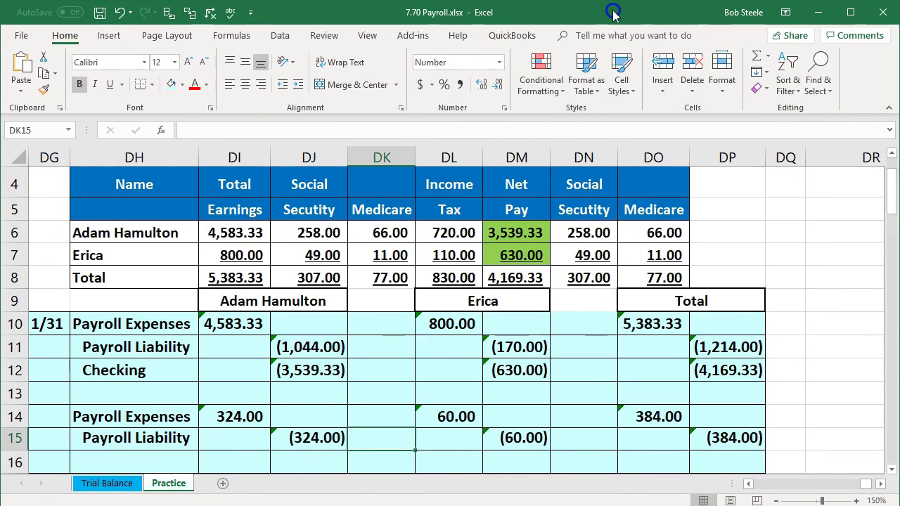
click(308, 259)
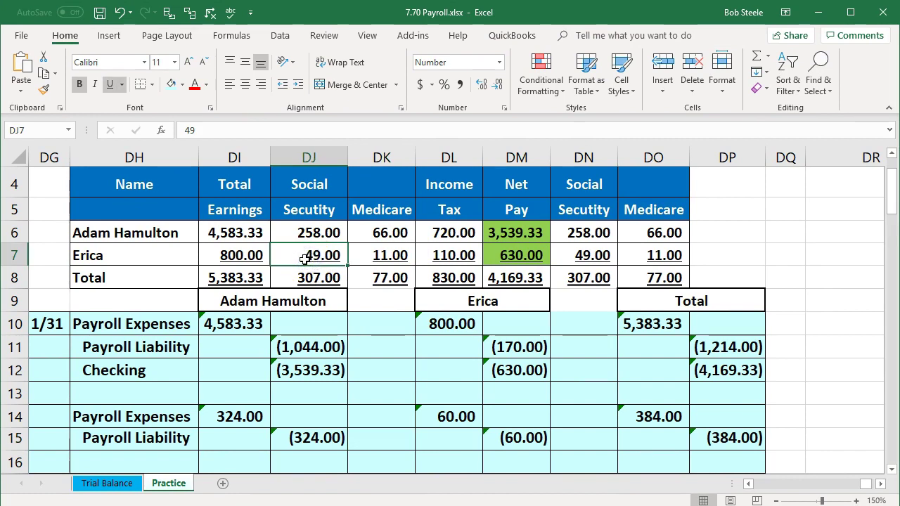
click(166, 261)
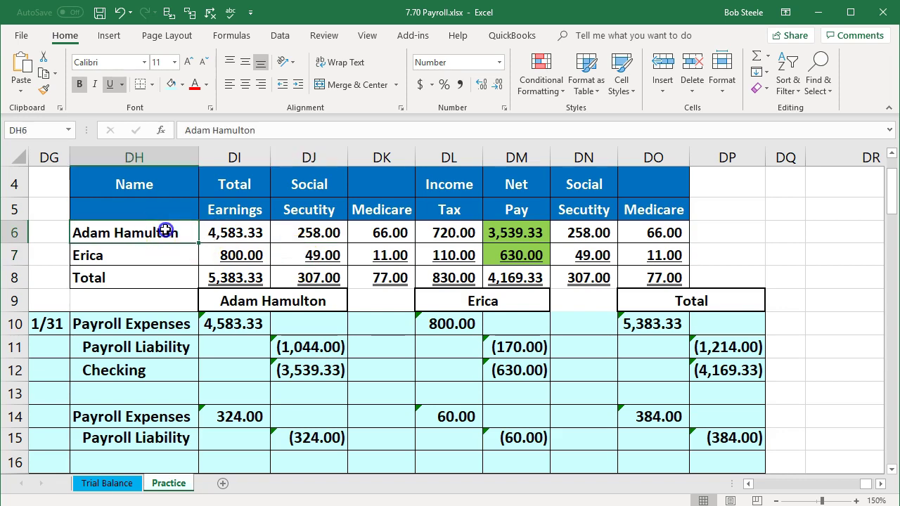
click(160, 233)
click(163, 253)
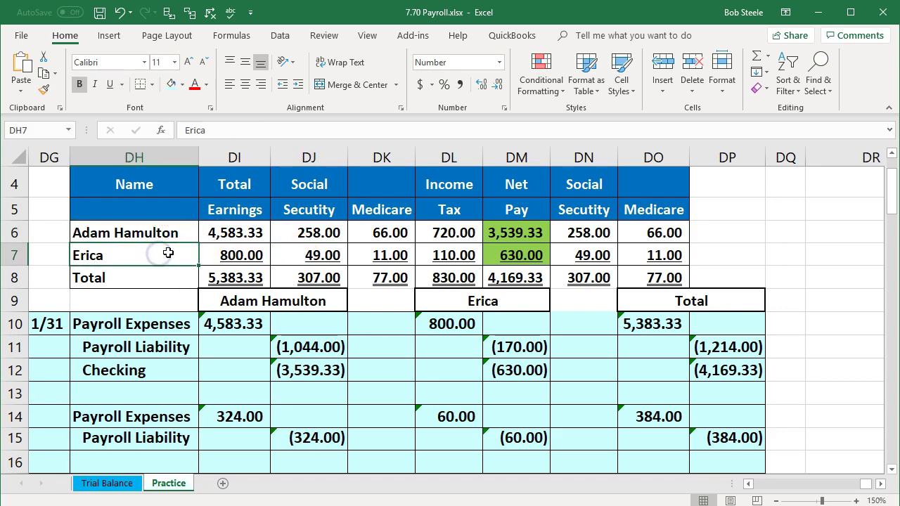
click(224, 232)
click(226, 256)
click(224, 238)
click(226, 254)
click(225, 232)
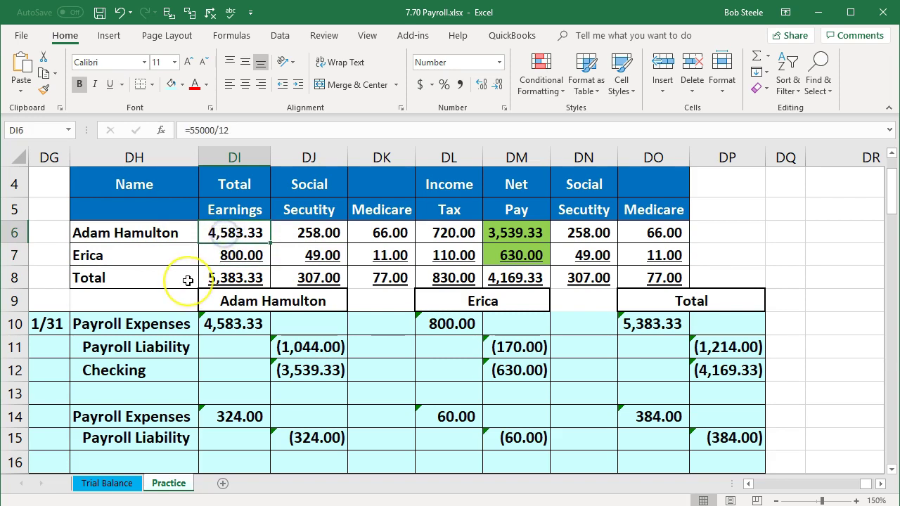
key(Down)
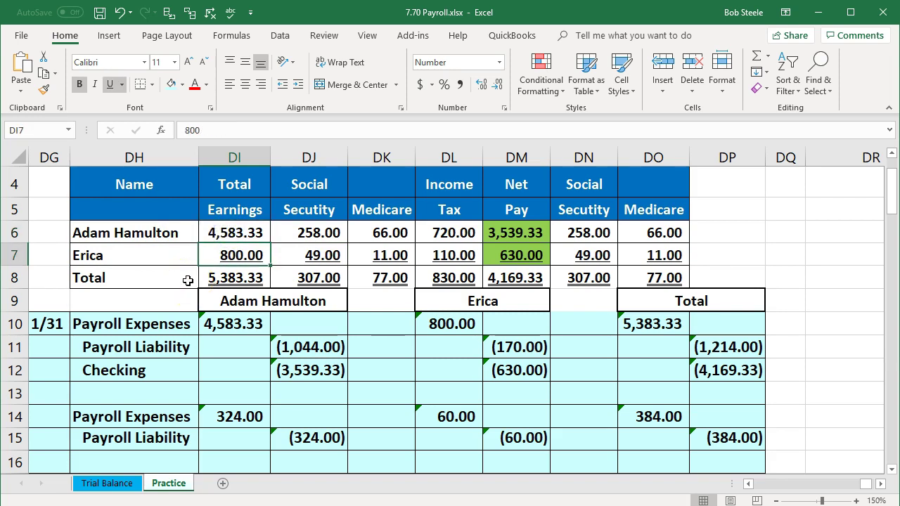
Step: Compare the two employees' Social Security withholdings in cells DJ6 and DJ7
key(Right)
key(Up)
key(Down)
key(Up)
key(Down)
key(Up)
key(Down)
key(Up)
key(Down)
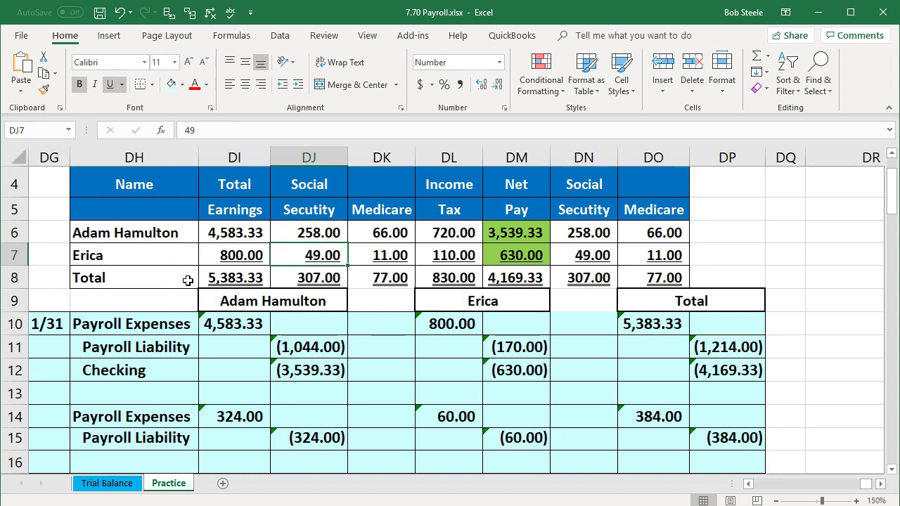
key(Up)
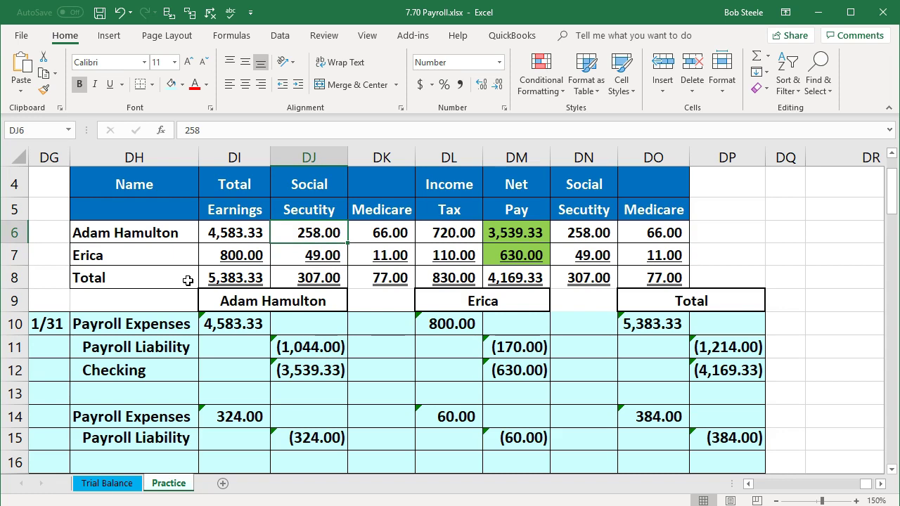
Step: Compare the Medicare and income tax withholdings of both employees in columns DK and DL
key(Right)
key(Down)
key(Up)
key(Down)
key(Up)
key(Right)
key(Down)
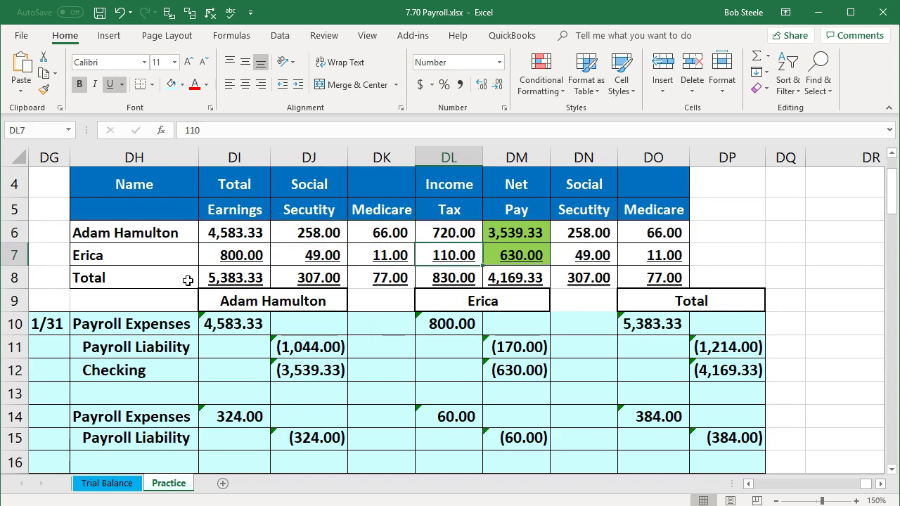
key(Up)
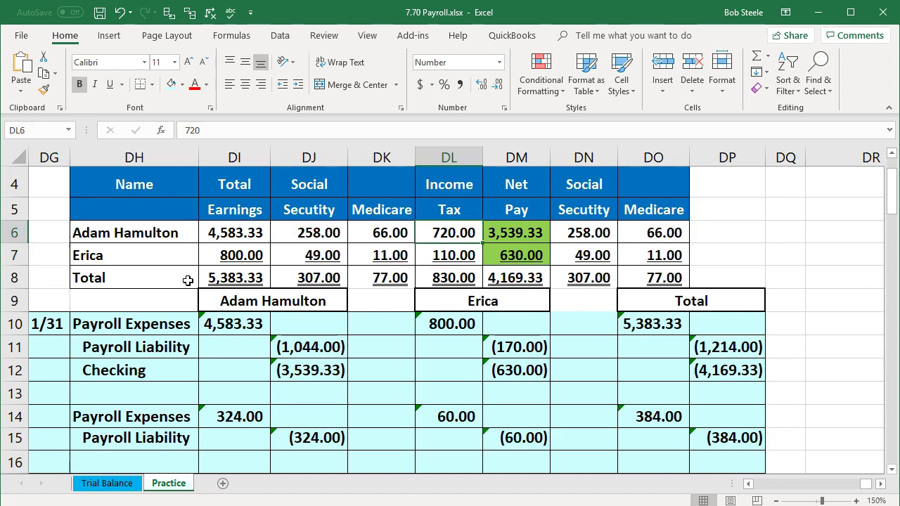
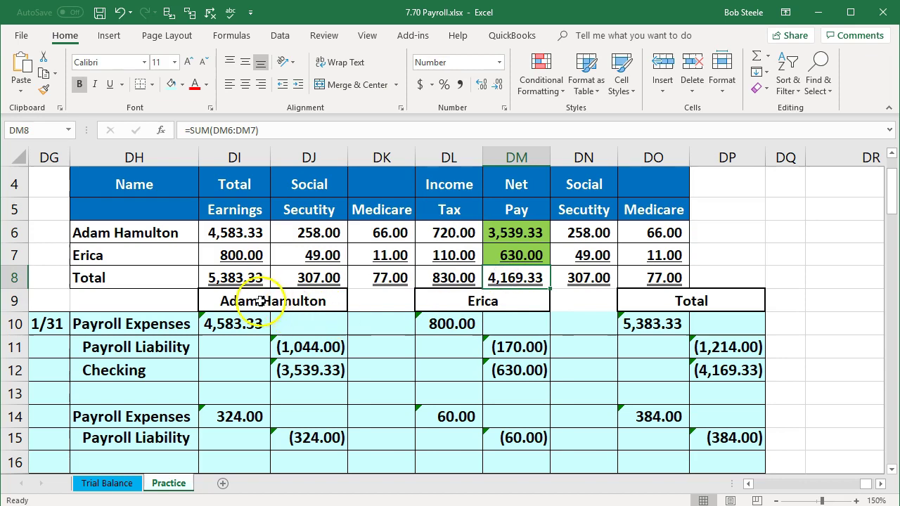
Step: Go through the payroll totals in row 8 from total earnings across the withholdings to net pay
click(236, 277)
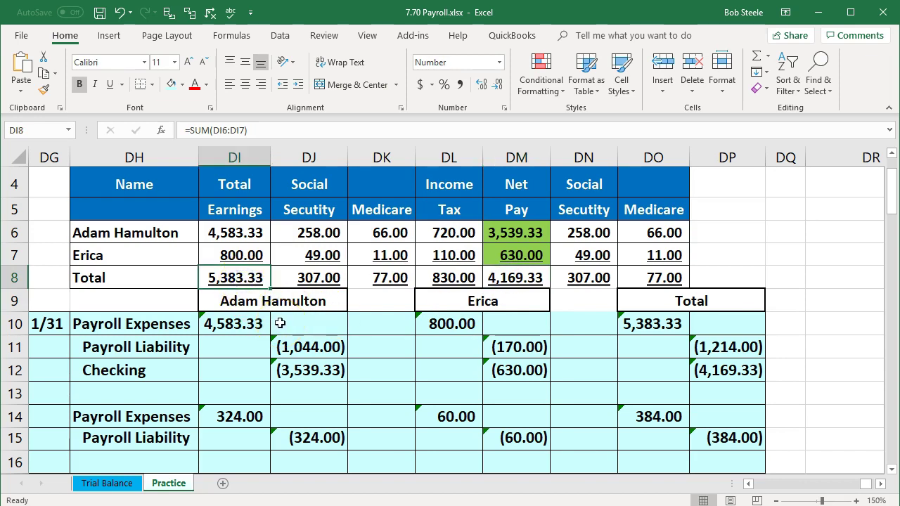
click(310, 278)
click(375, 277)
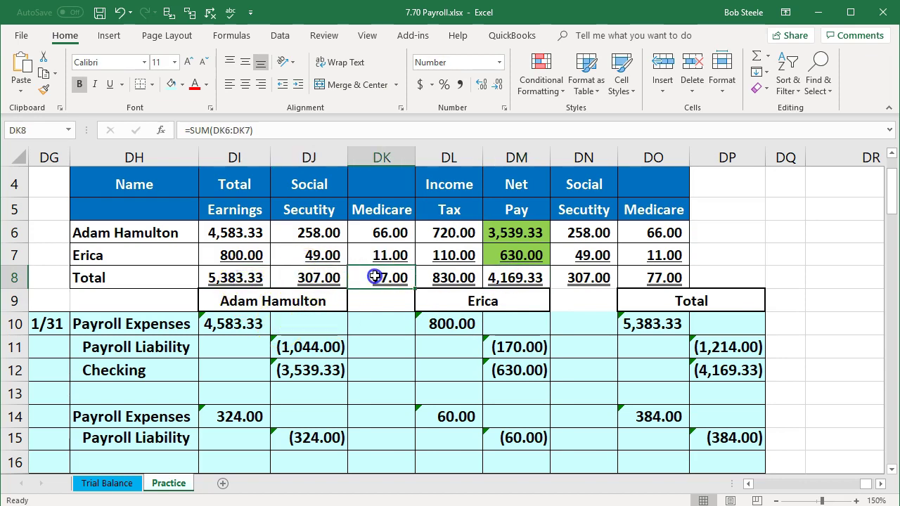
click(446, 278)
click(495, 279)
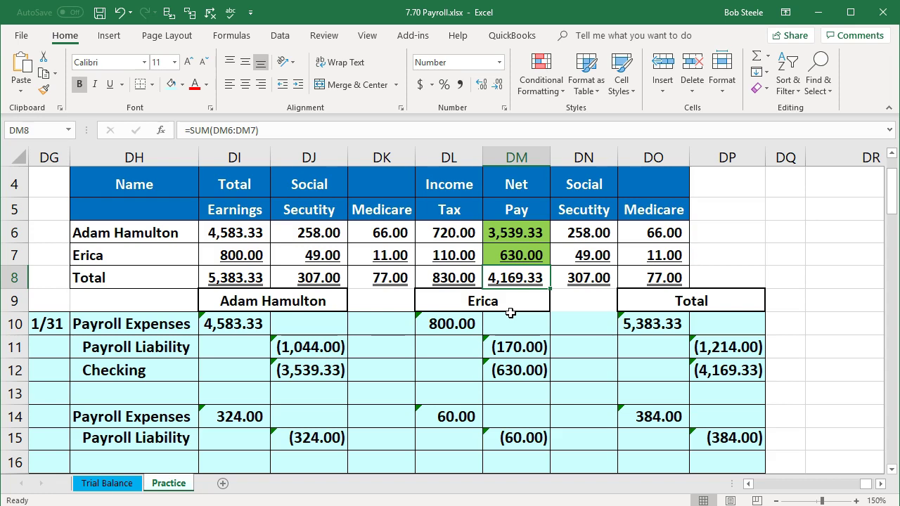
Step: Select the Social Security, Medicare and income tax totals in DJ8:DL8 to check their combined sum
click(326, 276)
drag(327, 277, 420, 277)
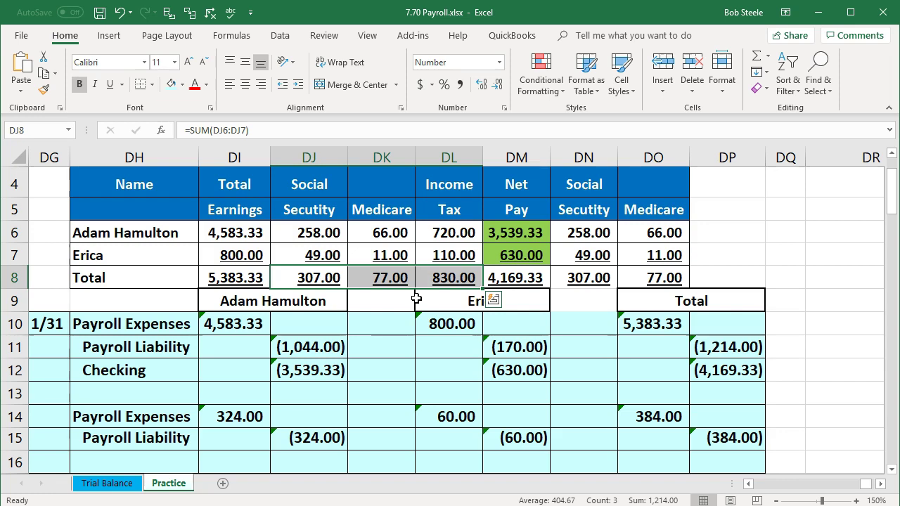
Step: Check the combined sum of the employer Social Security and Medicare totals in DN8:DO8
click(331, 278)
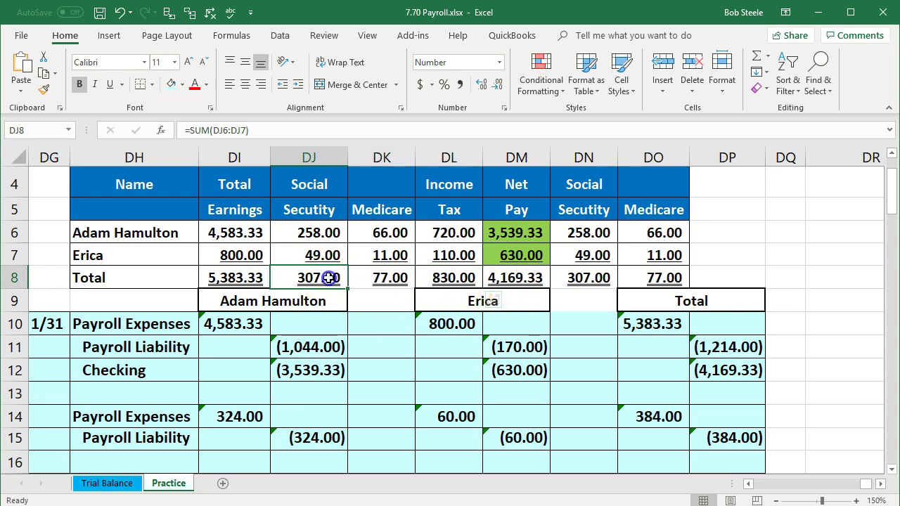
click(378, 278)
drag(589, 277, 639, 275)
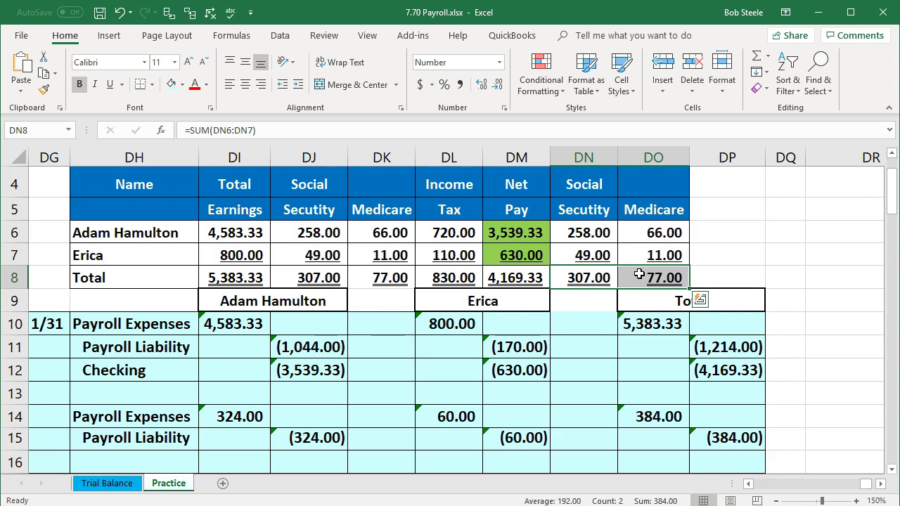
Step: Sum the totals in DJ8:DL8 together with DN8:DO8 and compare them with the Payroll Liability transaction report in QuickBooks
drag(336, 276, 426, 277)
ctrl+drag(590, 276, 640, 277)
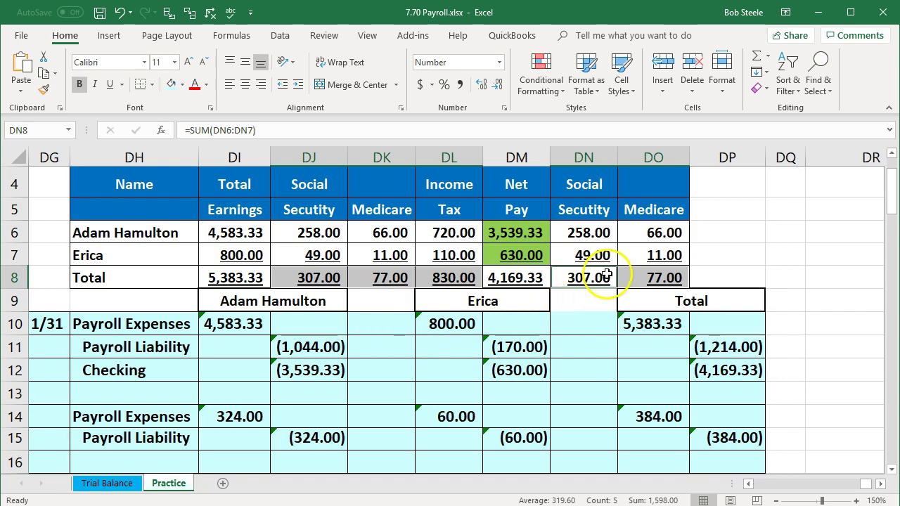
click(816, 16)
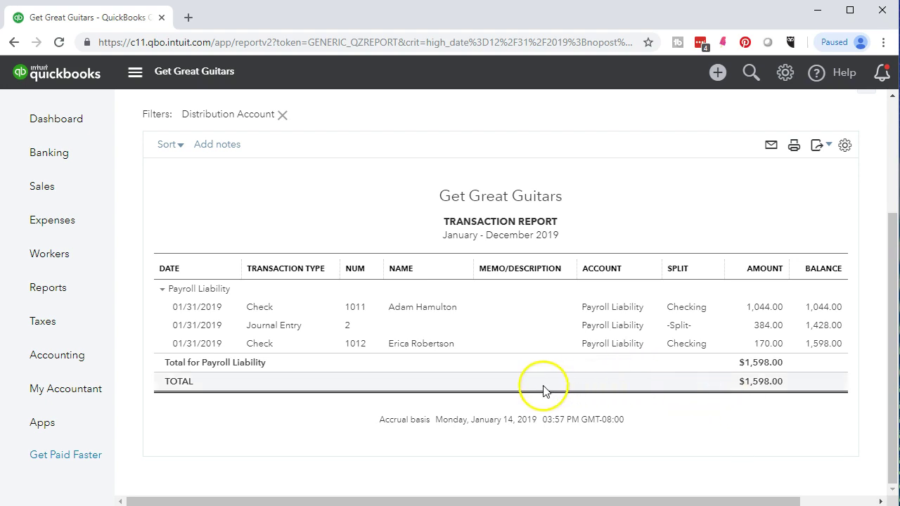
Step: View the sales tax page and open a new check form
click(64, 330)
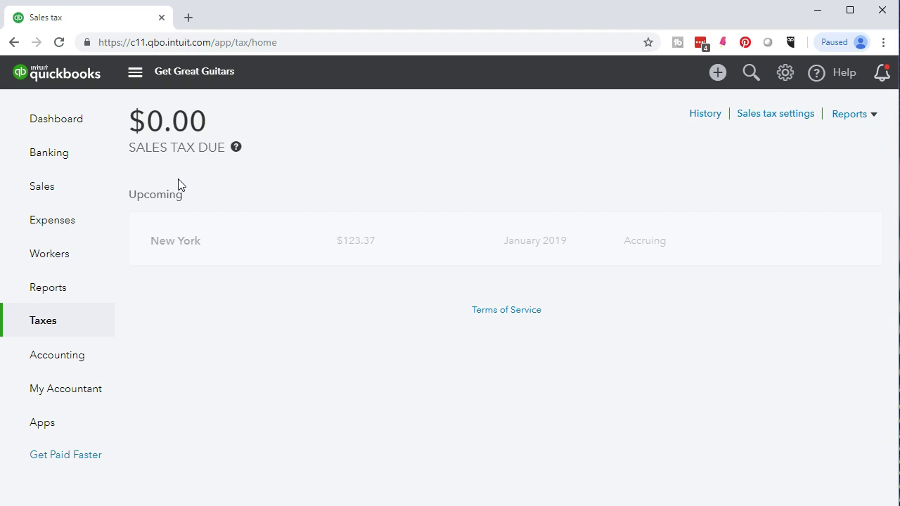
click(717, 73)
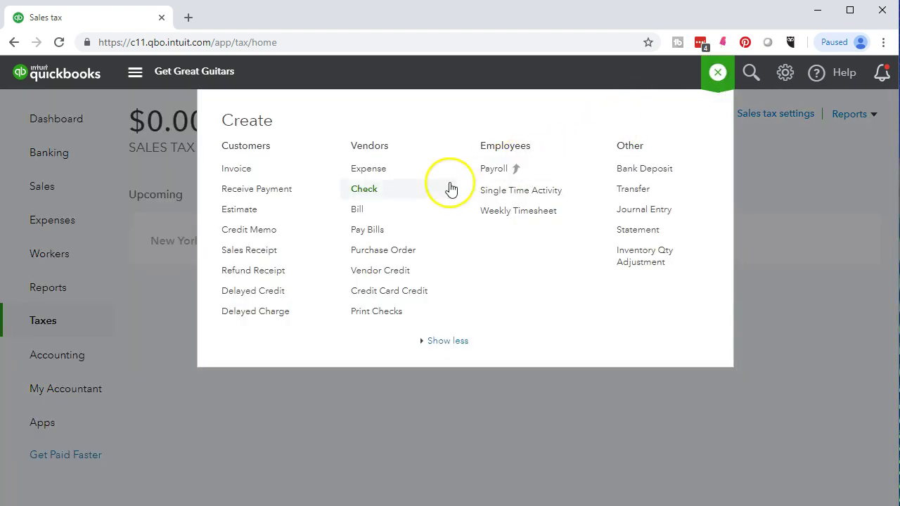
click(367, 191)
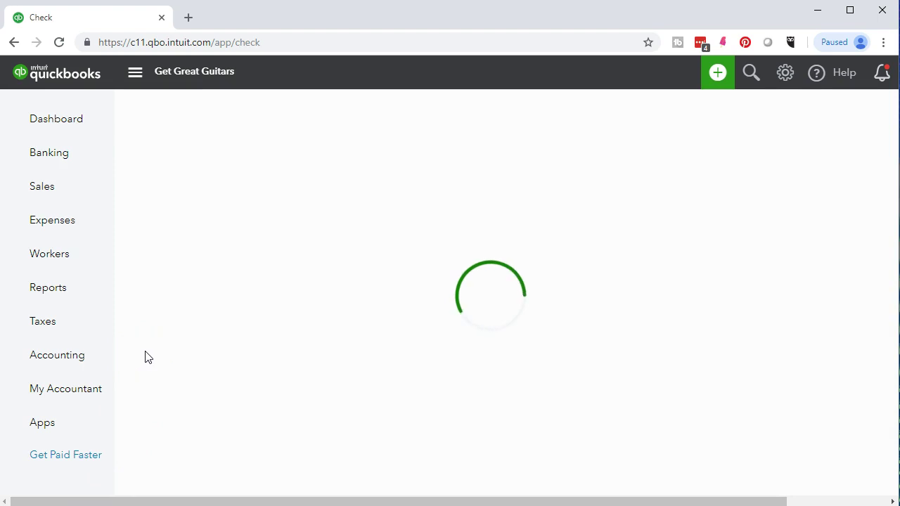
click(167, 308)
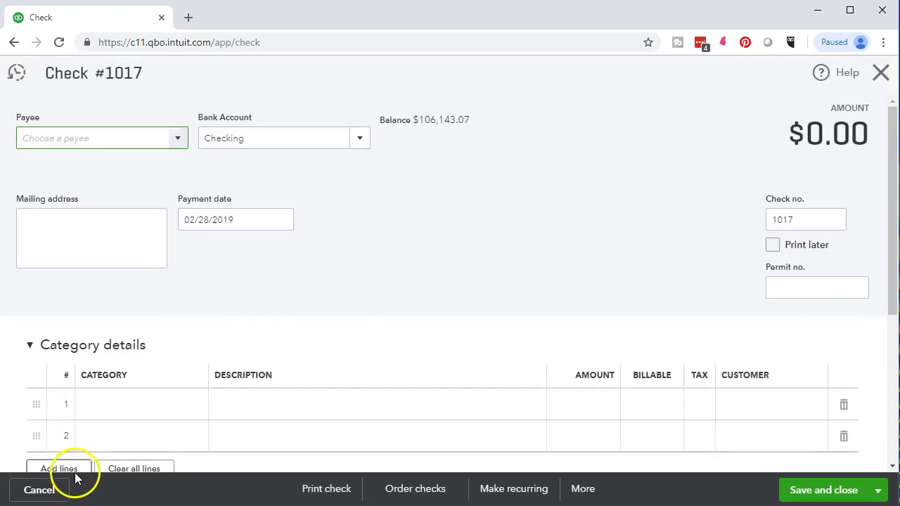
Step: Add Internal Revenue Service as a new vendor and use it as the check's payee
click(114, 136)
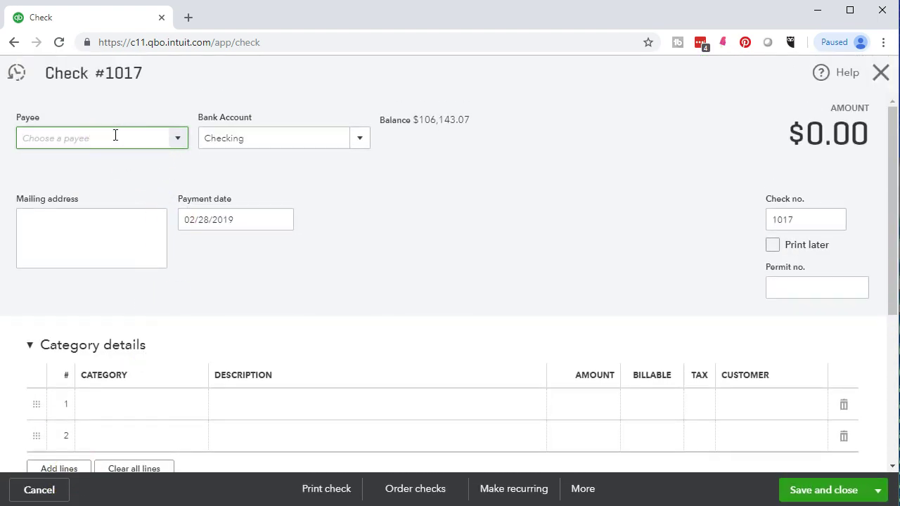
text(In)
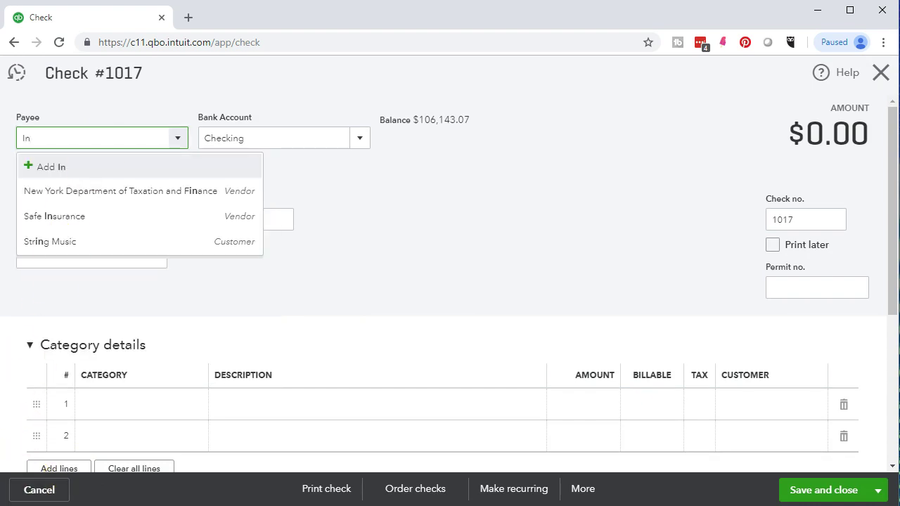
click(149, 137)
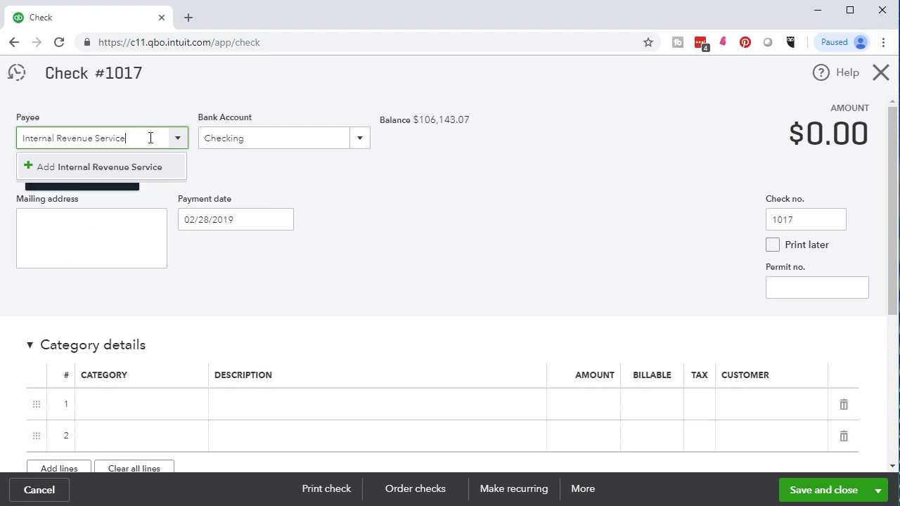
key(Return)
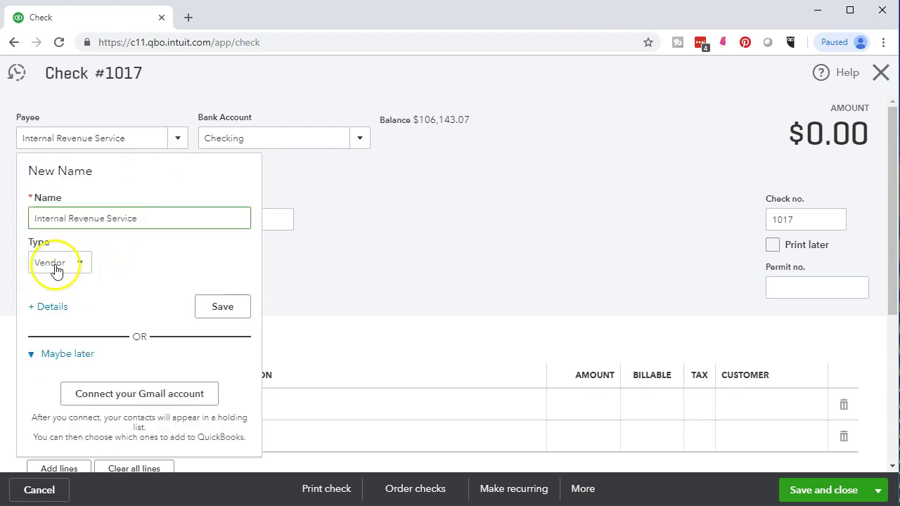
click(218, 307)
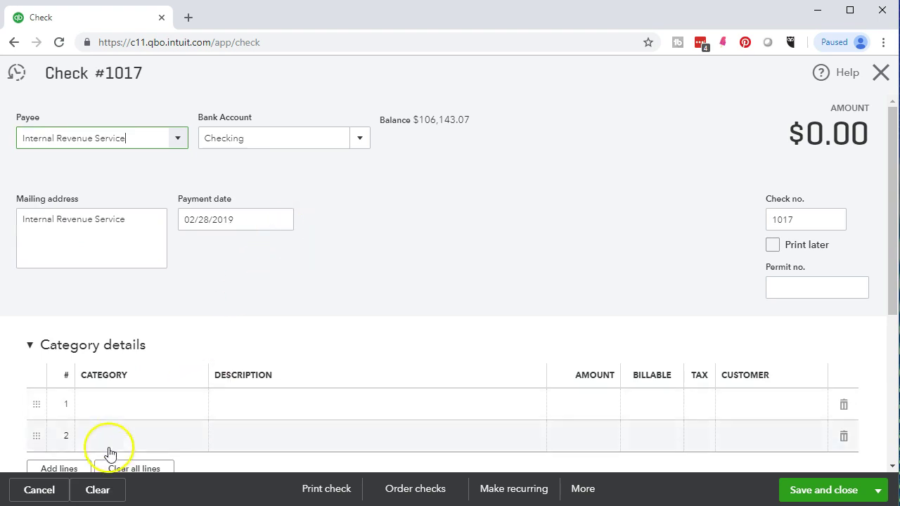
Step: Assign the first check line to the Payroll Liability category with the description January FIT
click(100, 408)
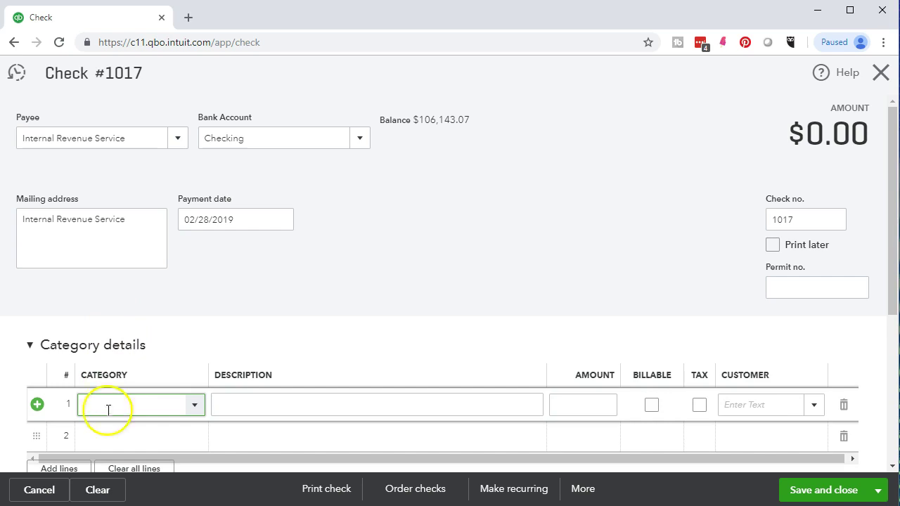
click(194, 405)
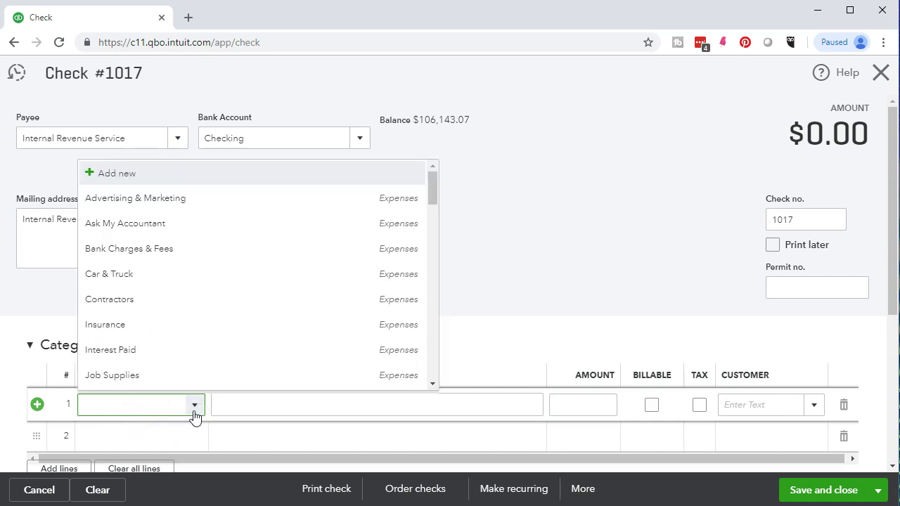
scroll(196, 328, down, 8)
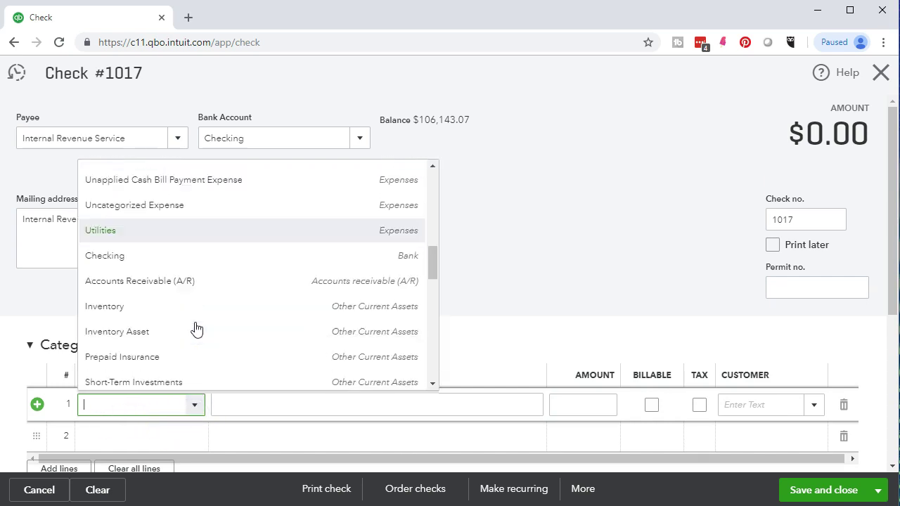
scroll(196, 328, down, 3)
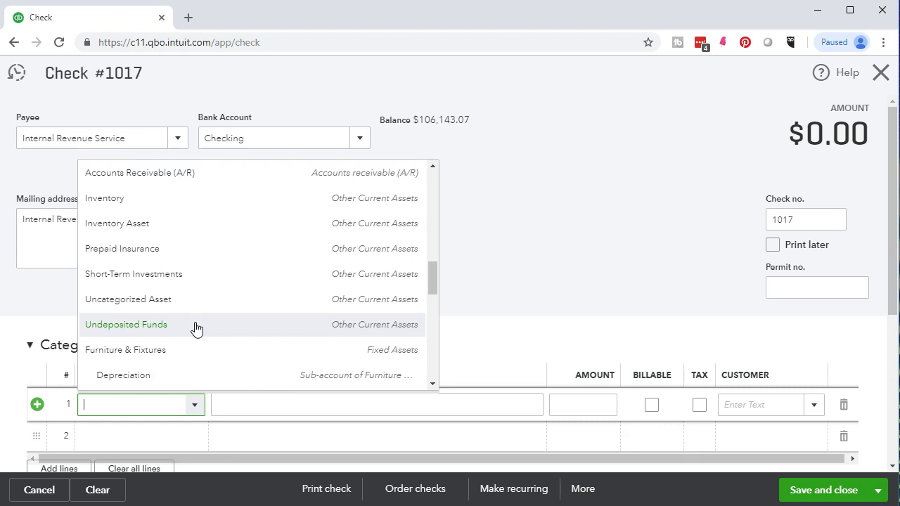
text(Payroll)
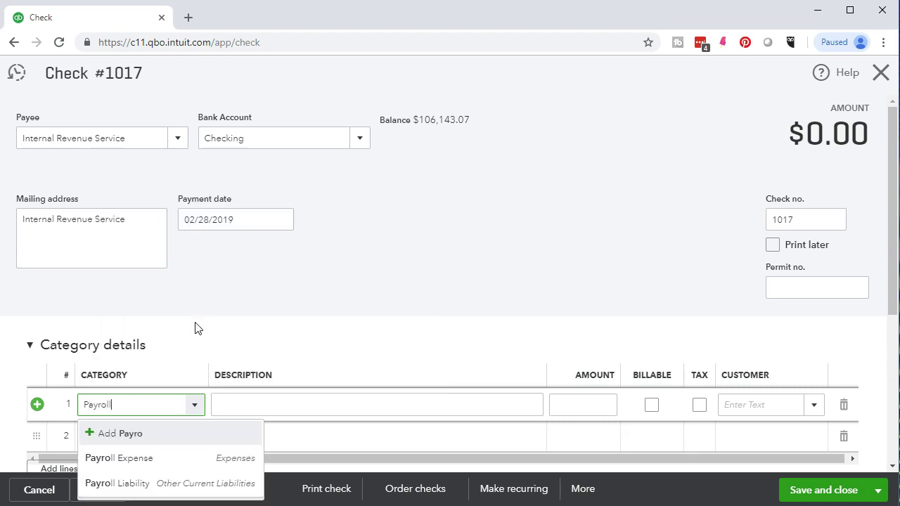
key(Down)
key(Down)
key(Down)
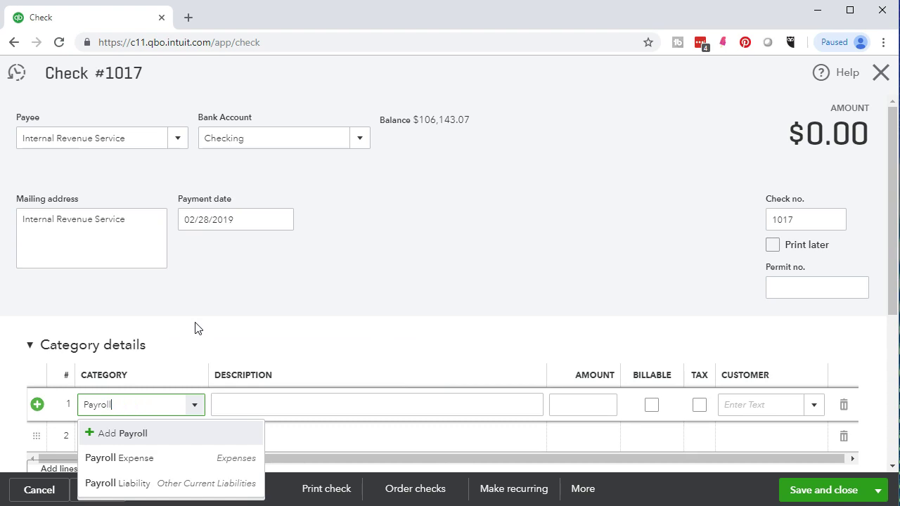
click(163, 485)
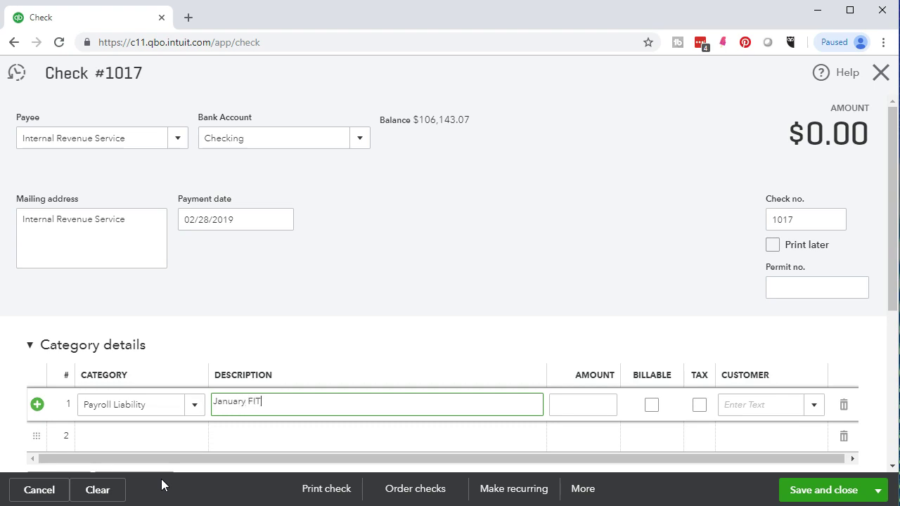
Step: Look up the income tax total in cell DL8 of the Excel payroll worksheet and enter 830.00 as the check line's amount
key(Tab)
key(alt+Tab)
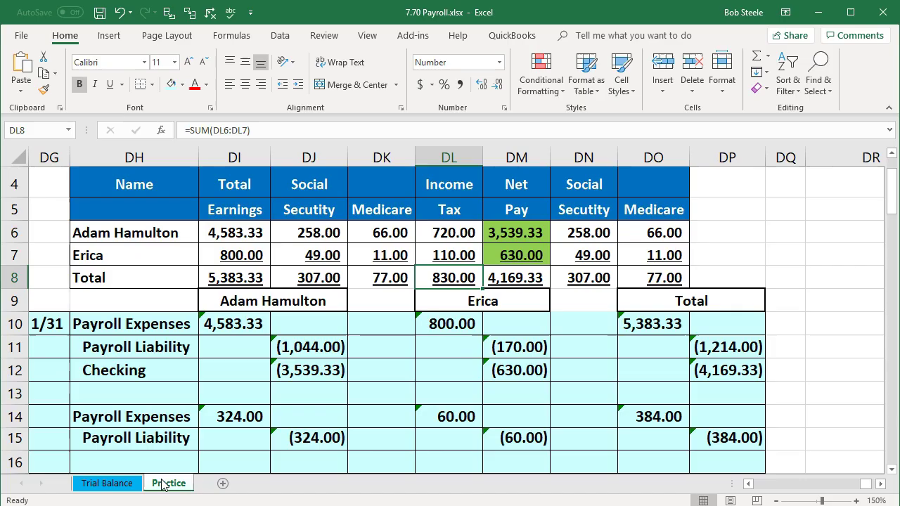
click(438, 277)
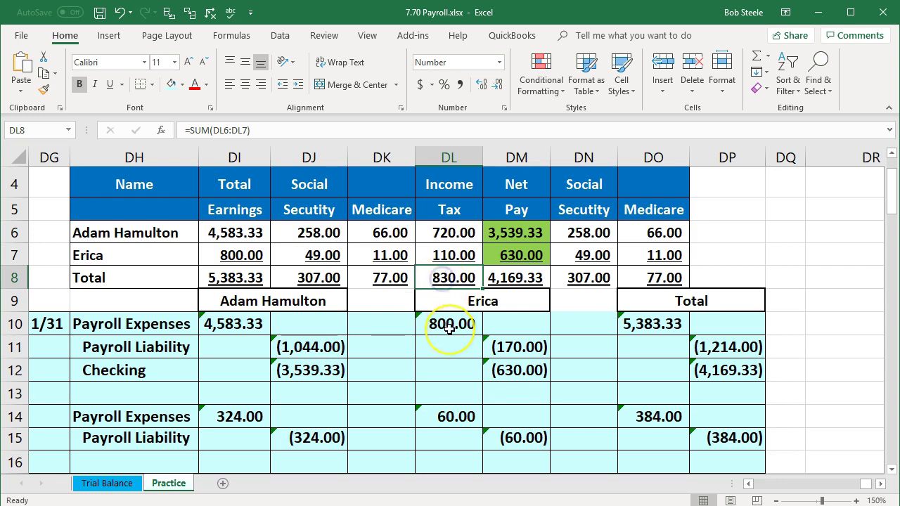
key(alt+Tab)
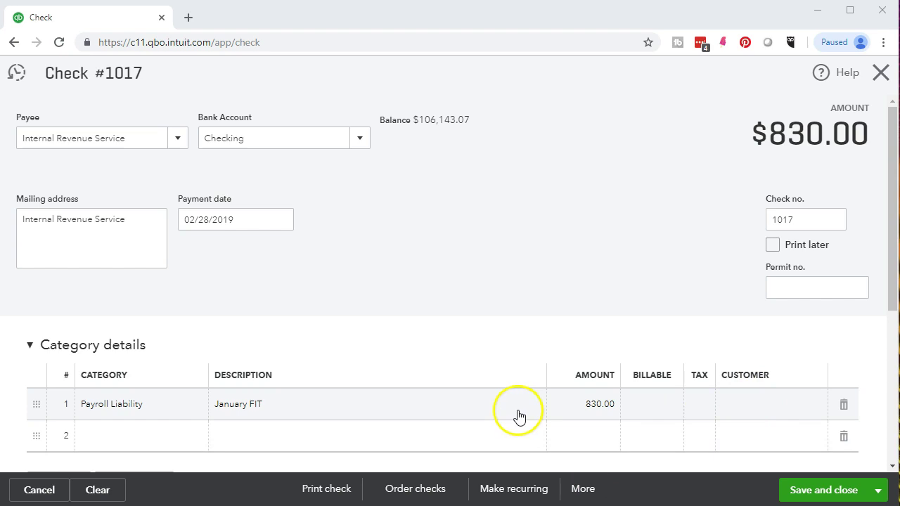
click(581, 406)
click(452, 448)
Step: Save the January FIT check and start another new check
scroll(422, 384, down, 1)
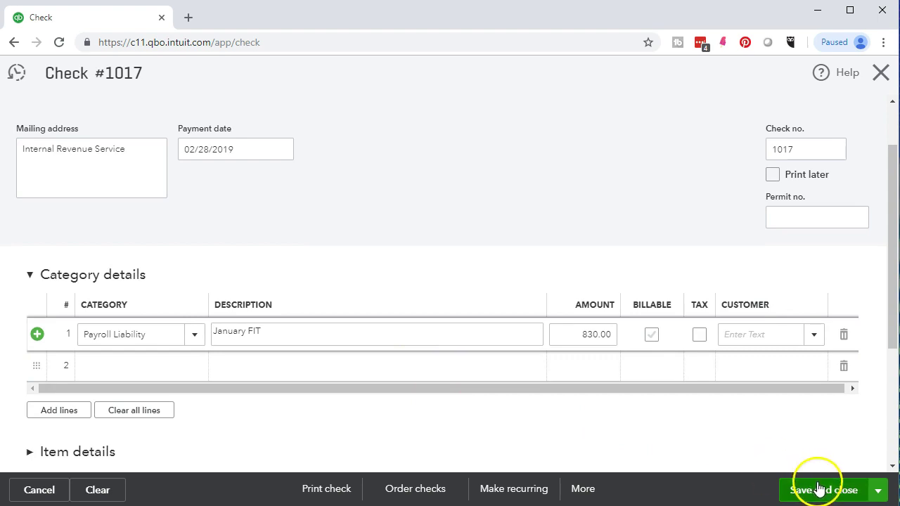
click(877, 496)
click(824, 467)
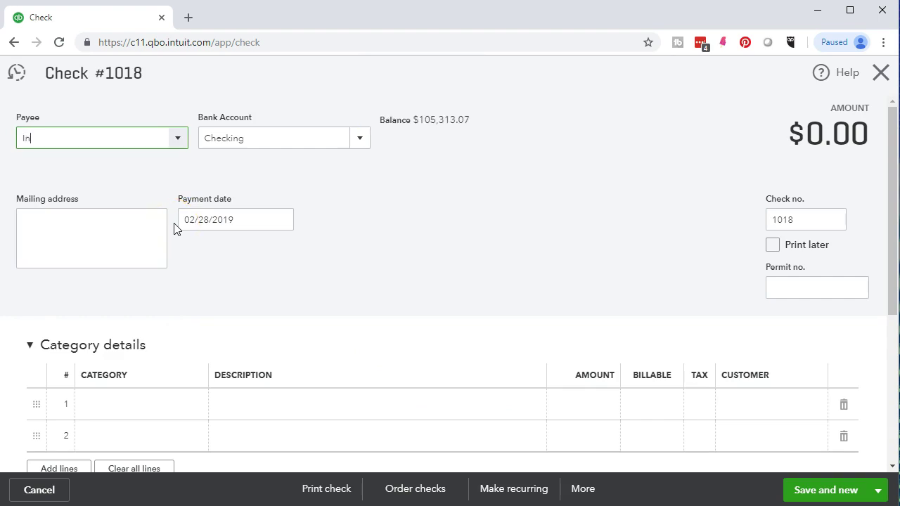
Step: Set the new check's payee to Internal Revenue Service, keeping the Checking account, payment date and check number
text(ter)
key(Tab)
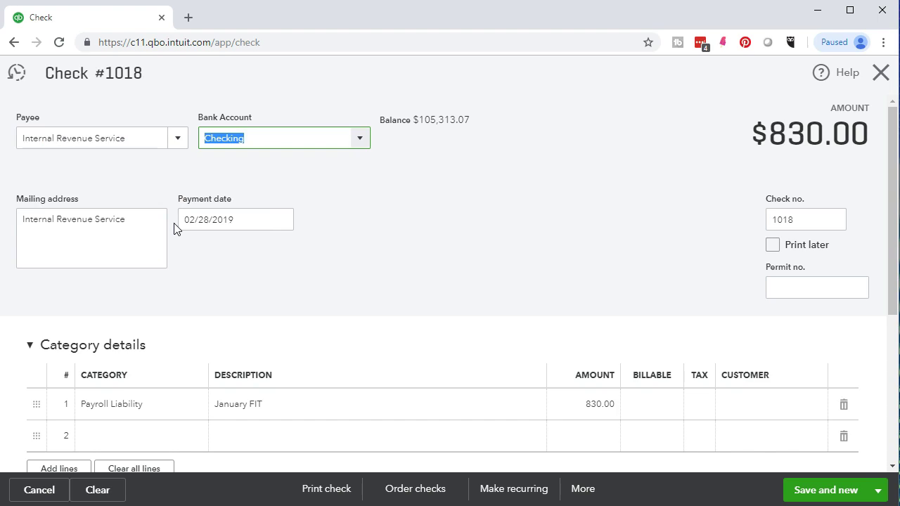
key(Tab)
key(Tab)
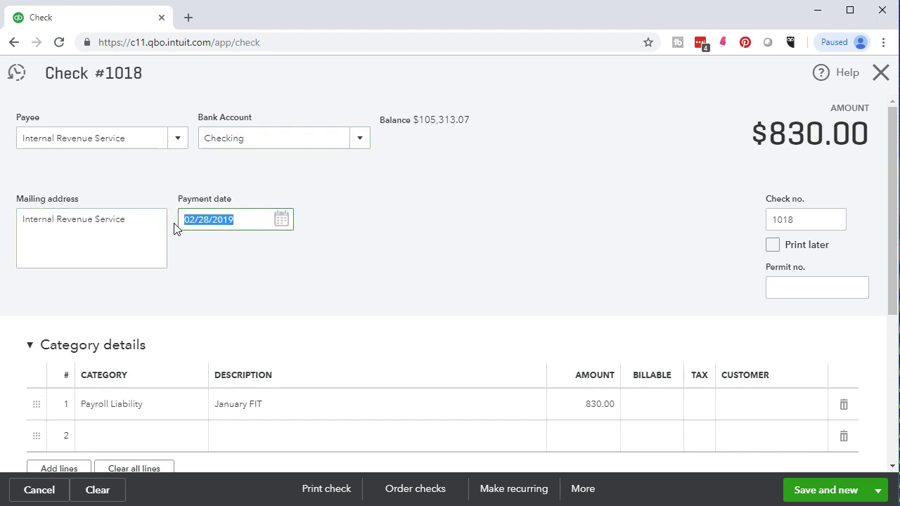
key(Tab)
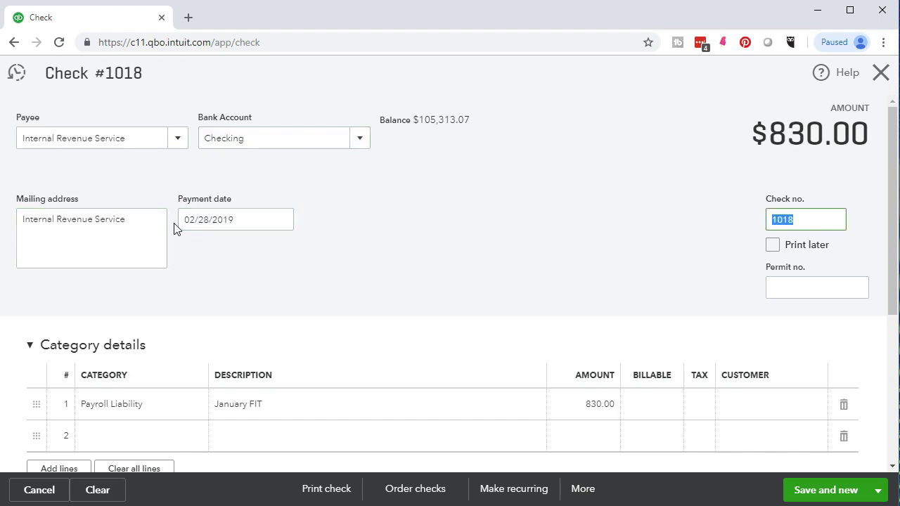
Step: Change the Payroll Liability line's description to January Medicare
scroll(313, 311, down, 1)
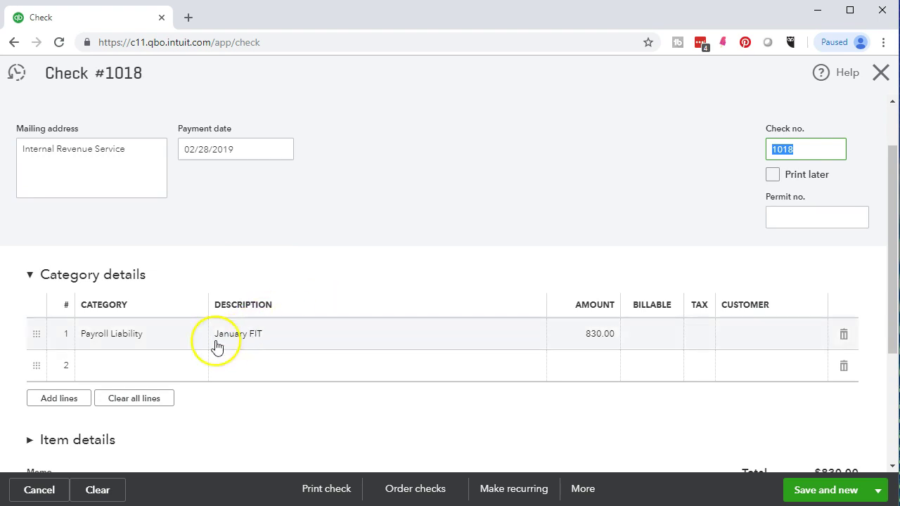
click(146, 346)
click(265, 338)
click(270, 334)
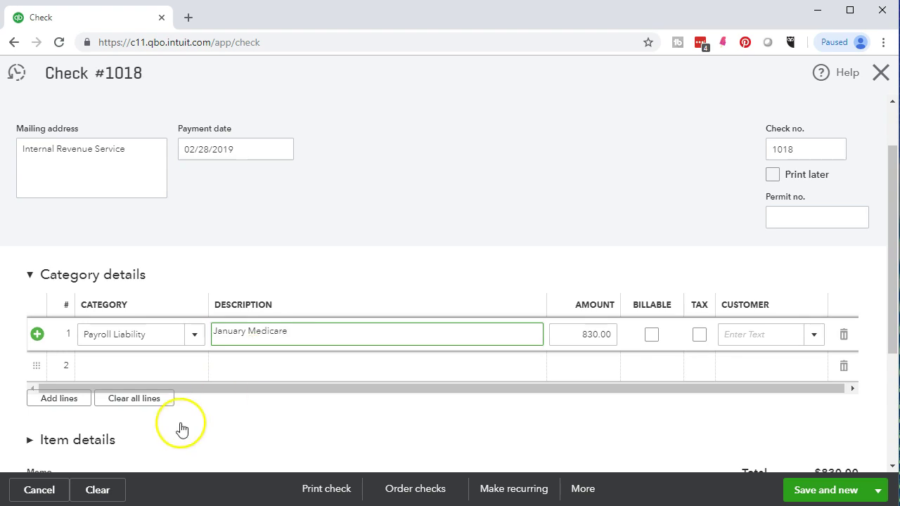
Step: Switch to the Excel payroll worksheet and check the combined sum of the Medicare totals in DK8 and DO8
key(alt+Tab)
click(376, 368)
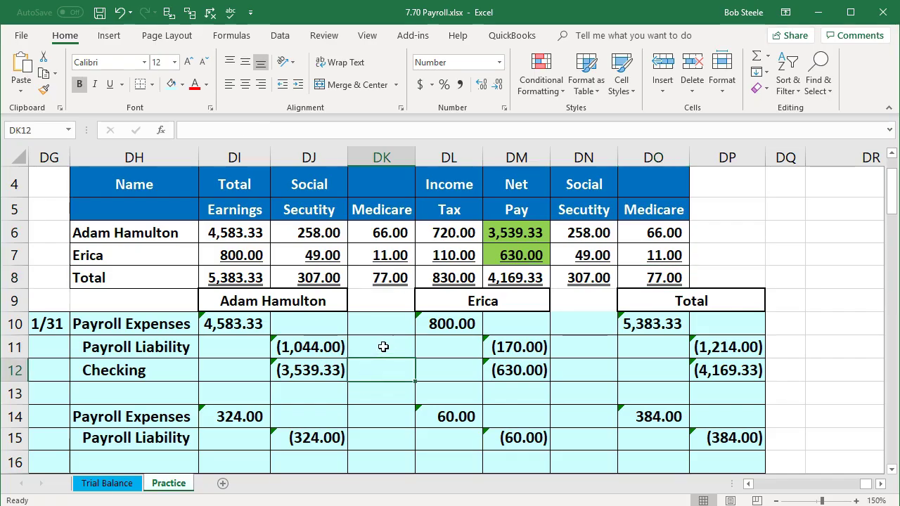
click(387, 278)
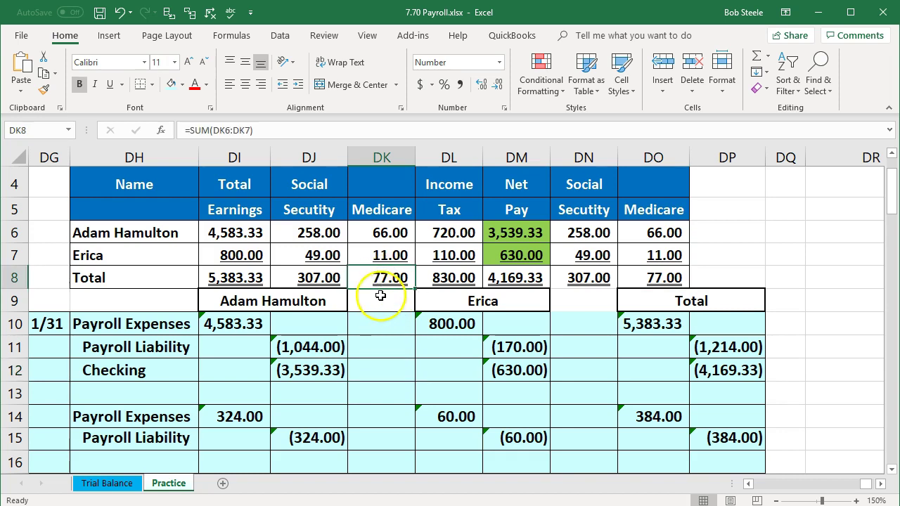
ctrl+click(650, 278)
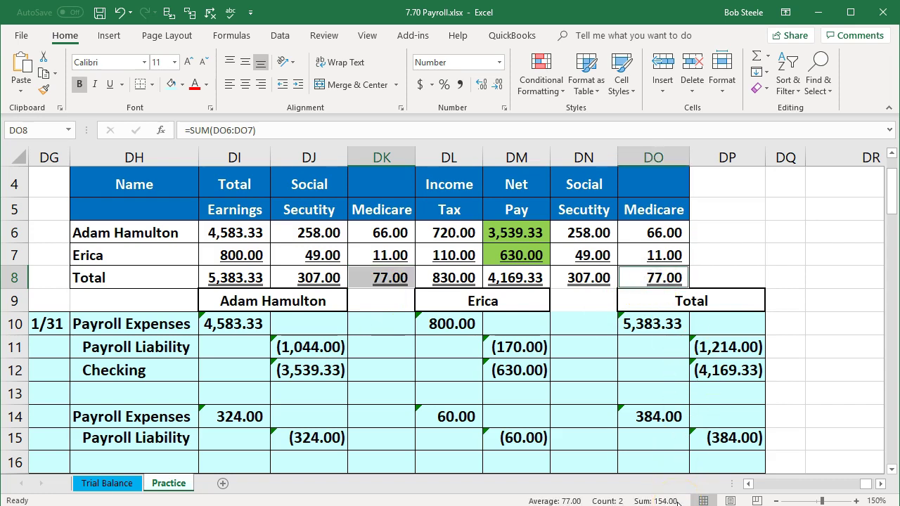
Step: Return to the QuickBooks check, set the January Medicare line's amount to 154, and save it to start a new check
click(817, 12)
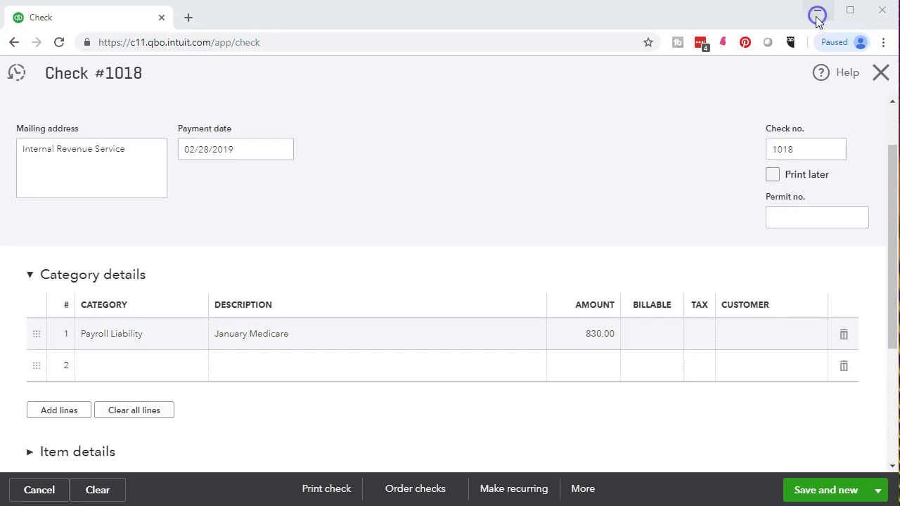
click(580, 334)
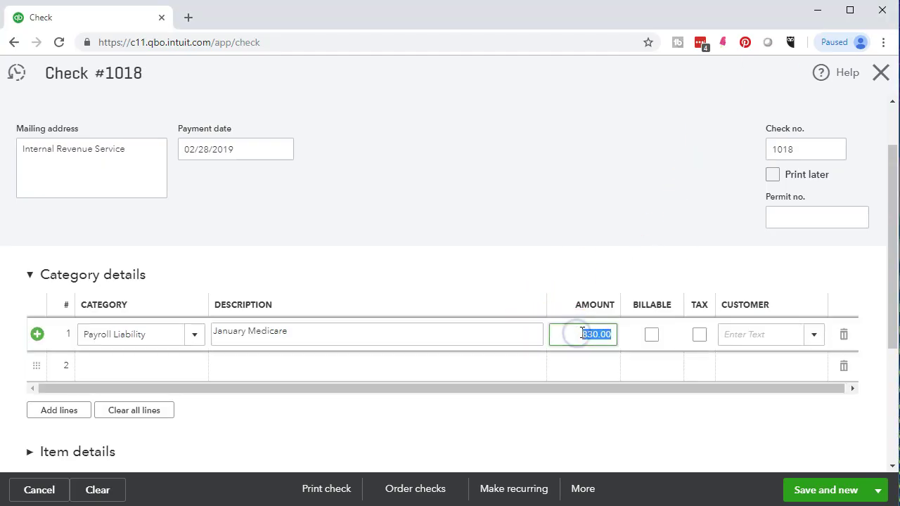
text(154)
key(Tab)
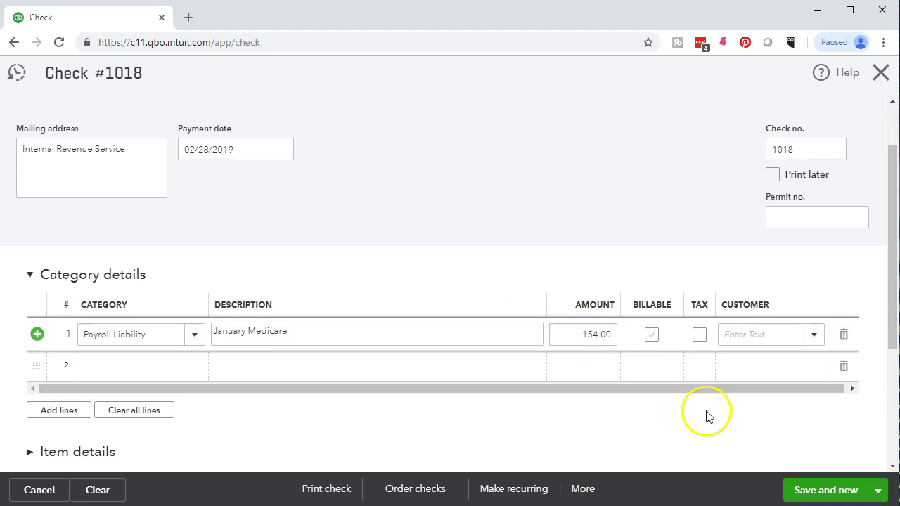
click(818, 497)
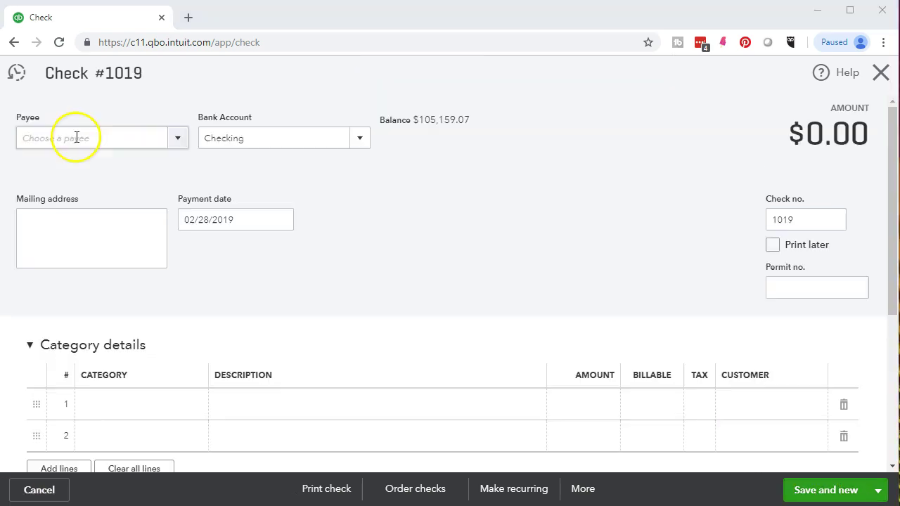
Step: Choose Internal Revenue Service as the payee of check 1019, keeping the Checking account, 02/28/2019 payment date and check number
click(77, 137)
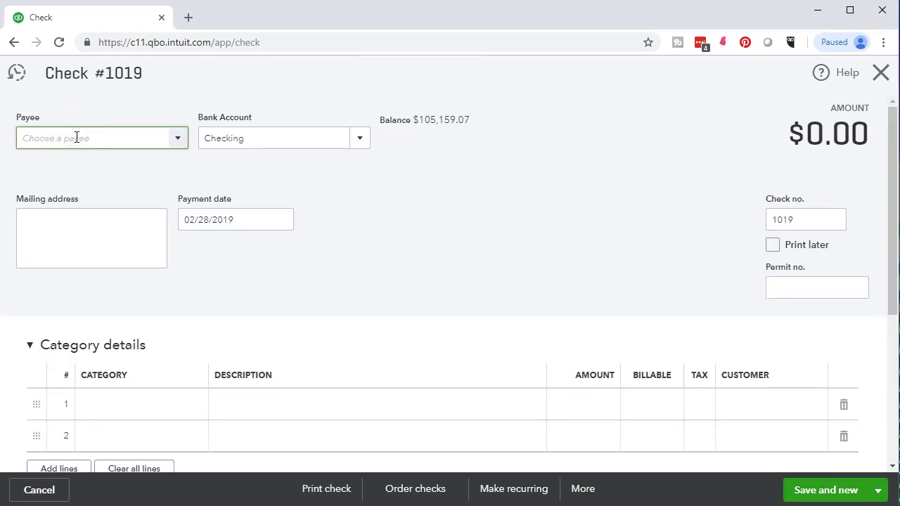
text(in)
key(Tab)
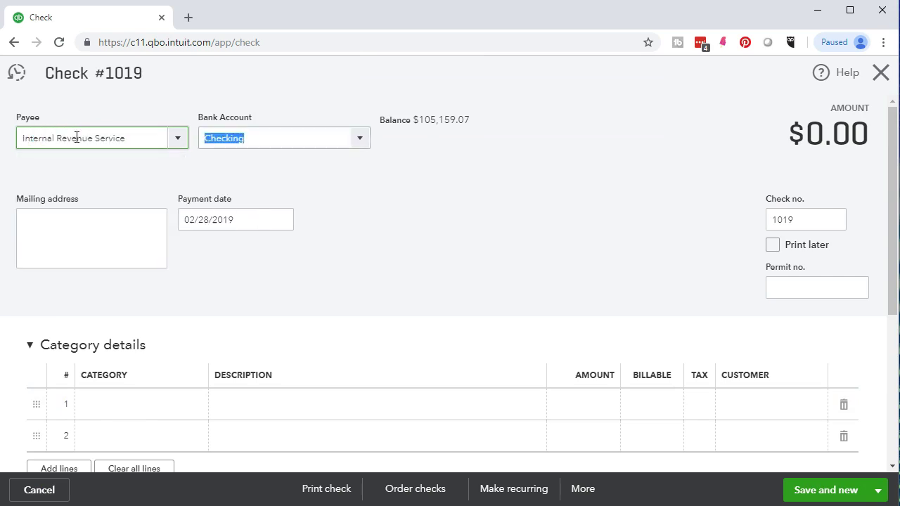
key(Tab)
key(Tab)
key(Tab)
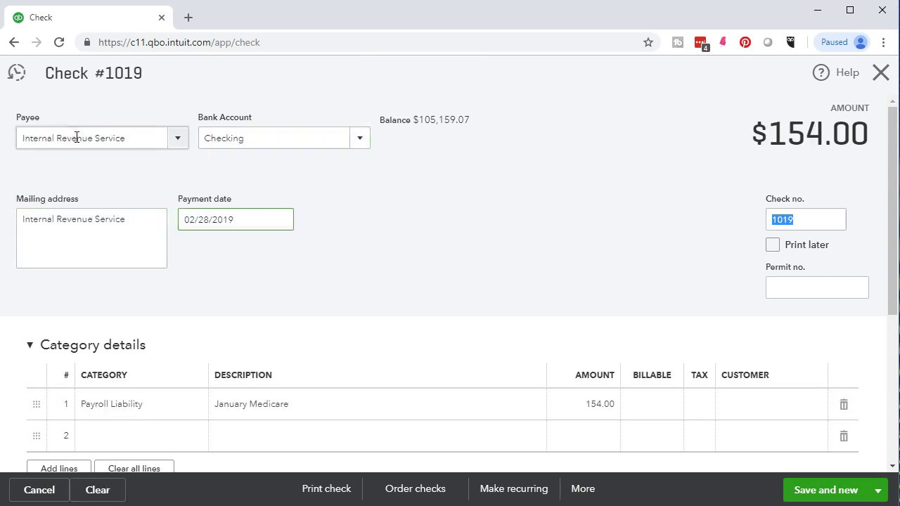
Step: Change the description of the Payroll Liability line to January Social Security
scroll(186, 281, down, 1)
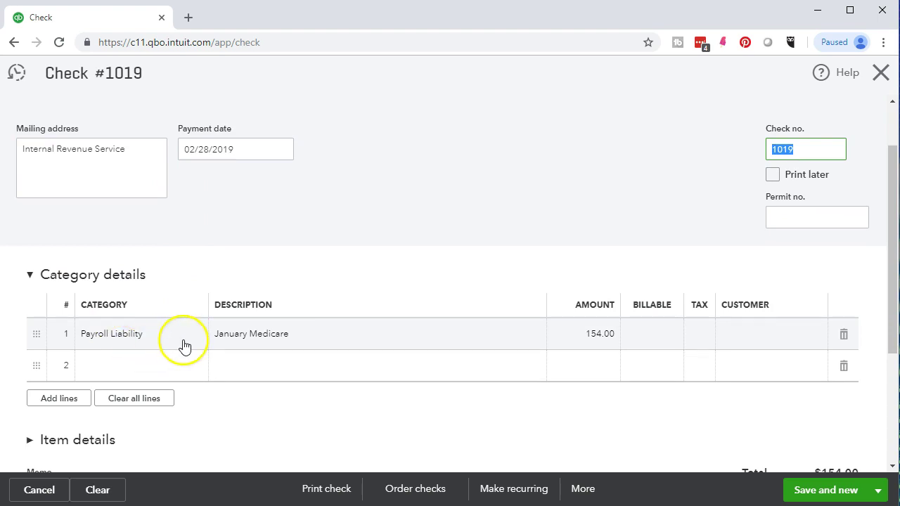
click(239, 340)
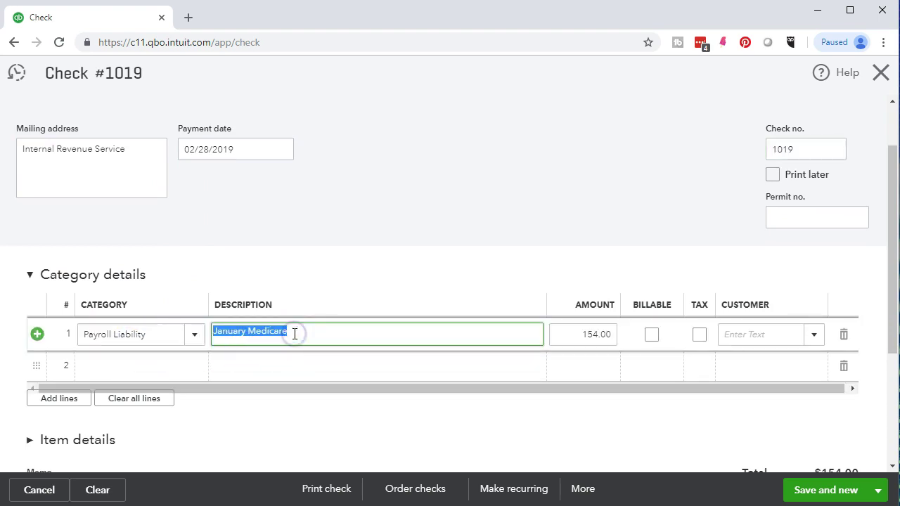
click(290, 334)
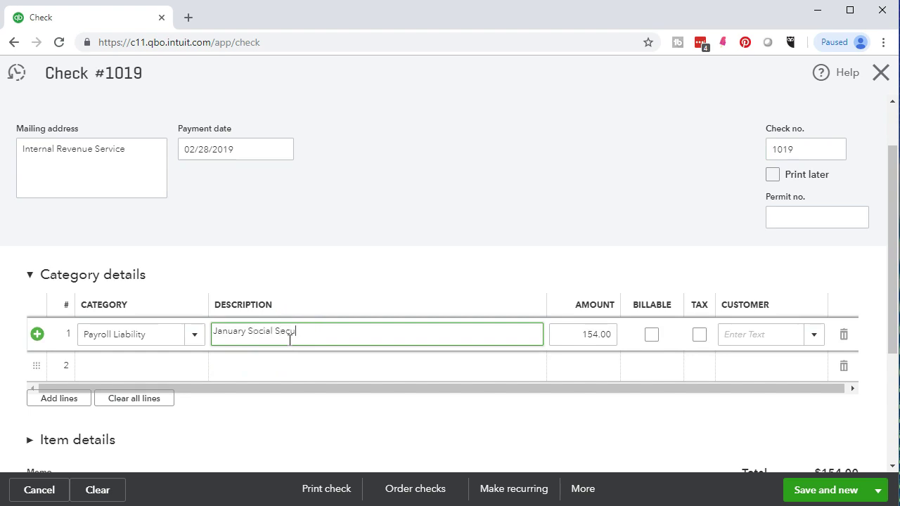
key(Tab)
click(382, 403)
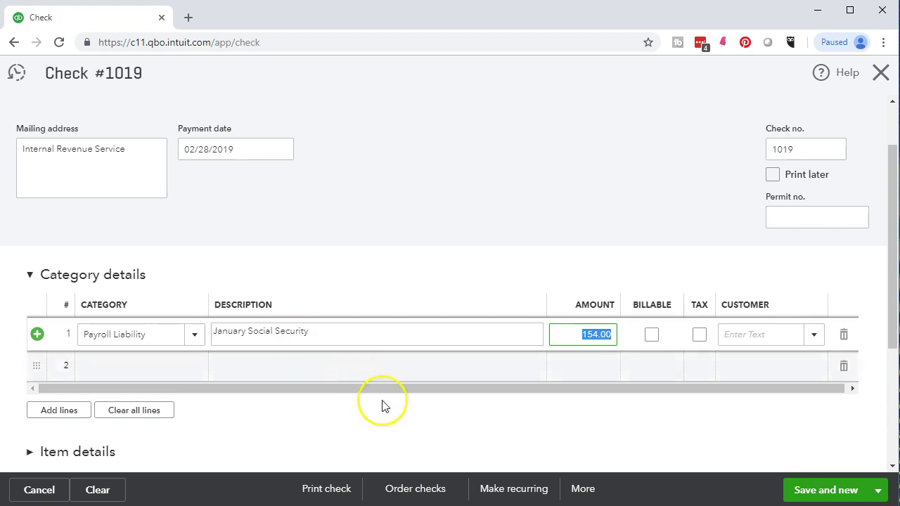
Step: Switch to the Excel payroll worksheet and check the combined sum of the Social Security totals in DJ8 and DN8
key(alt+Tab)
click(440, 413)
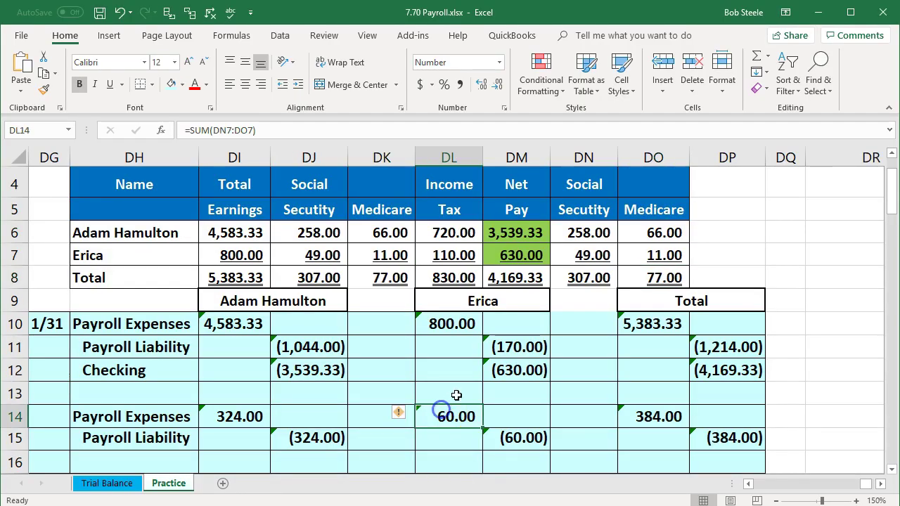
click(320, 280)
ctrl+click(589, 277)
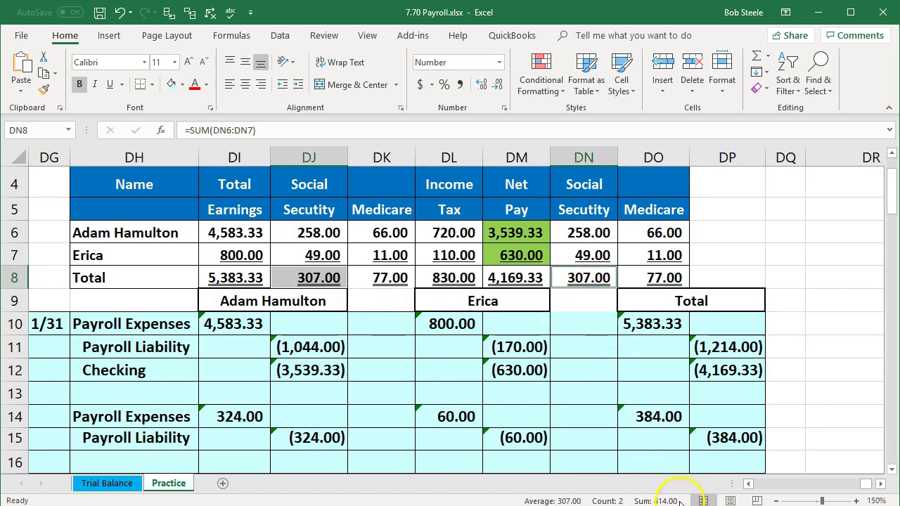
Step: Return to the QuickBooks check, set the January Social Security line's amount to 614, and save and close the check
click(817, 12)
click(595, 335)
text(614)
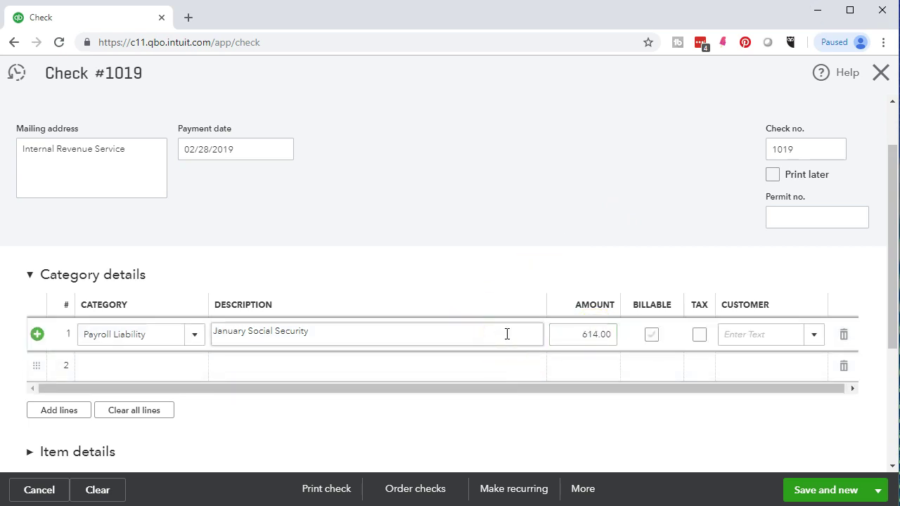
click(516, 330)
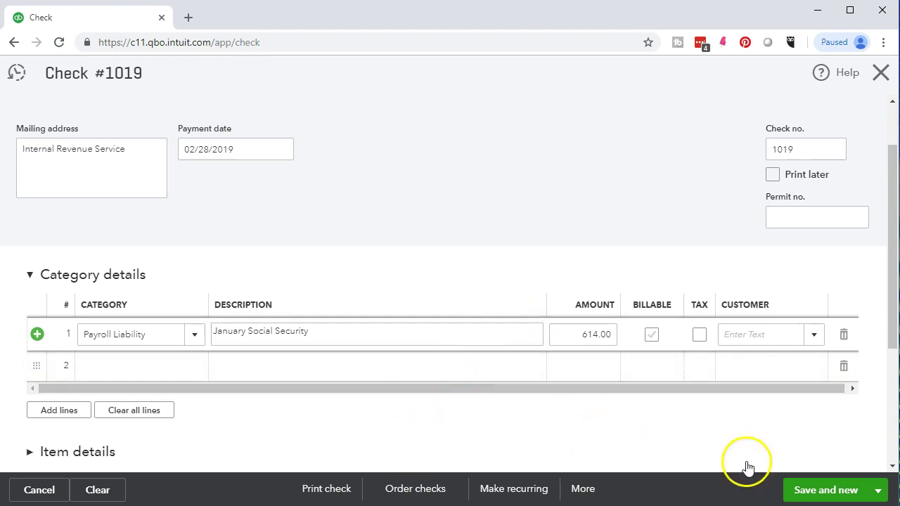
click(878, 491)
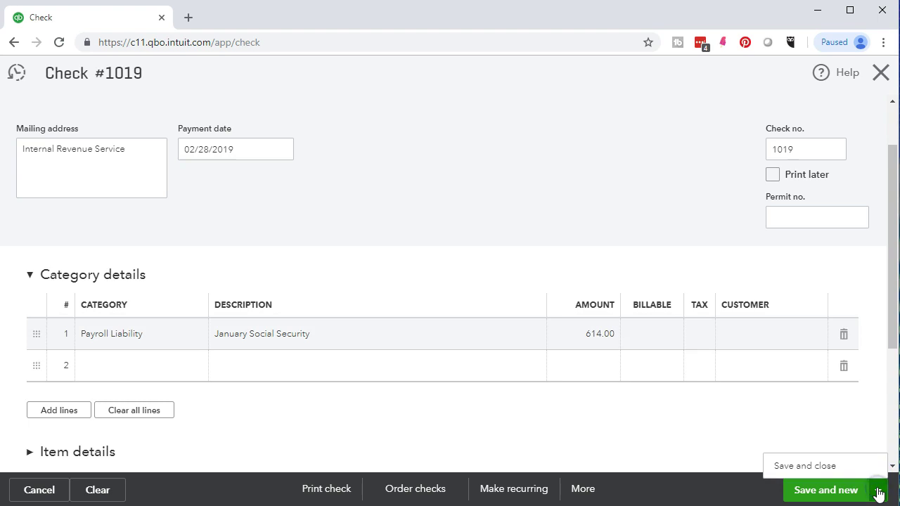
click(819, 469)
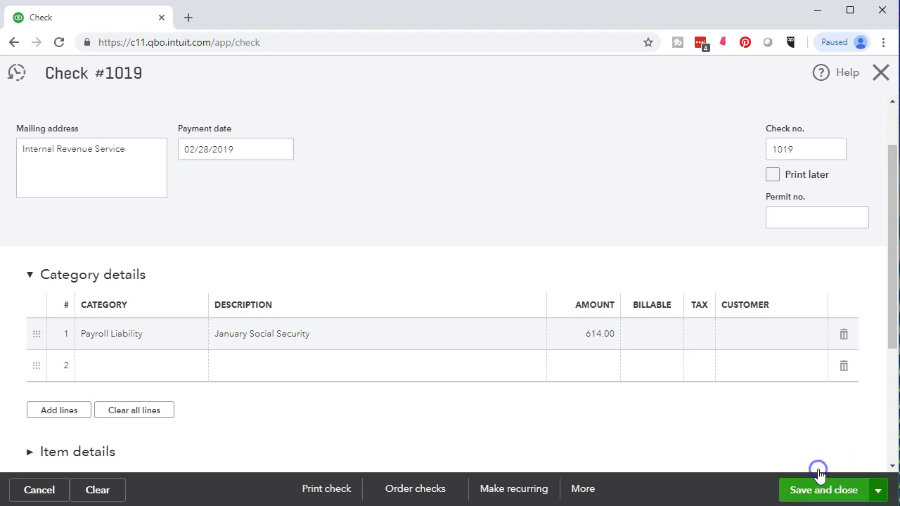
click(820, 485)
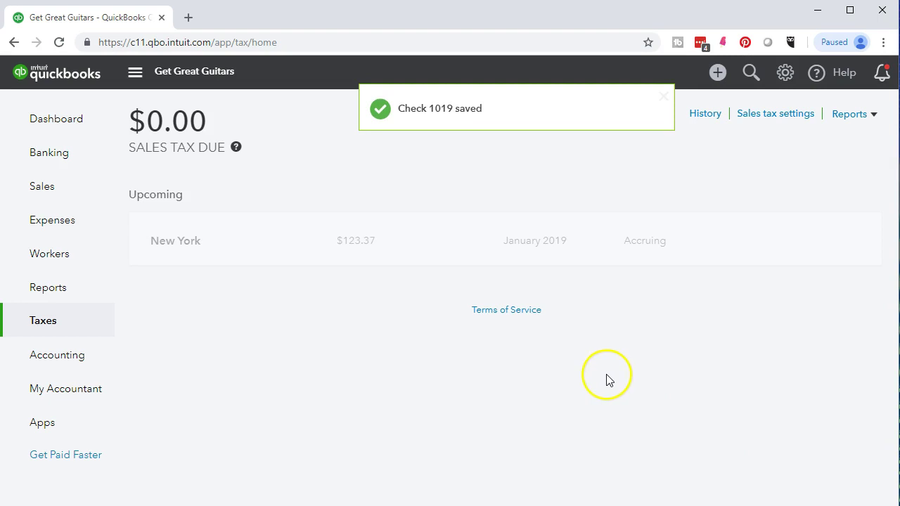
Step: Open the Balance Sheet report and run it for the period 01/01/2019 to 12/31/2019
click(58, 294)
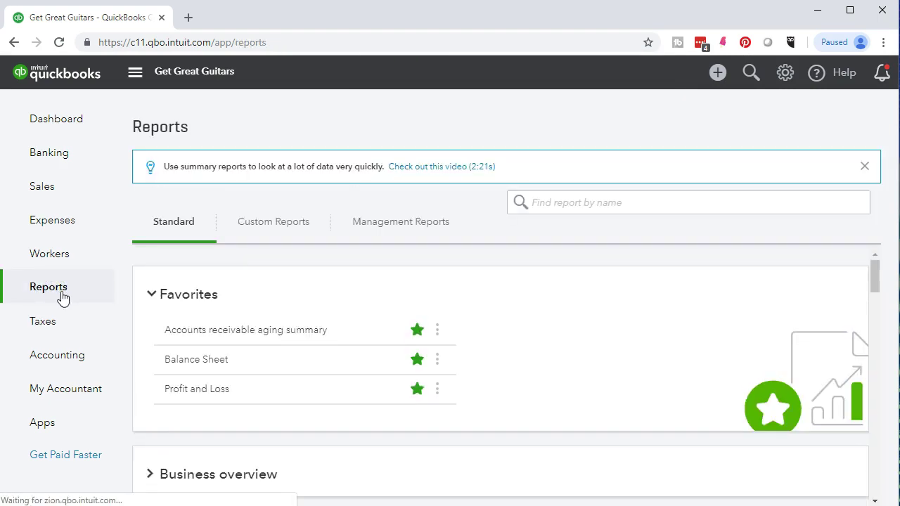
click(191, 359)
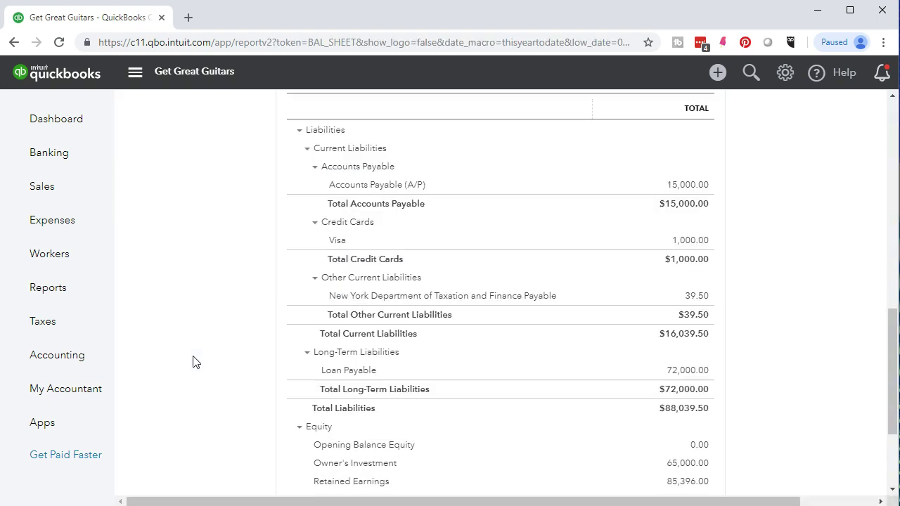
scroll(201, 364, up, 10)
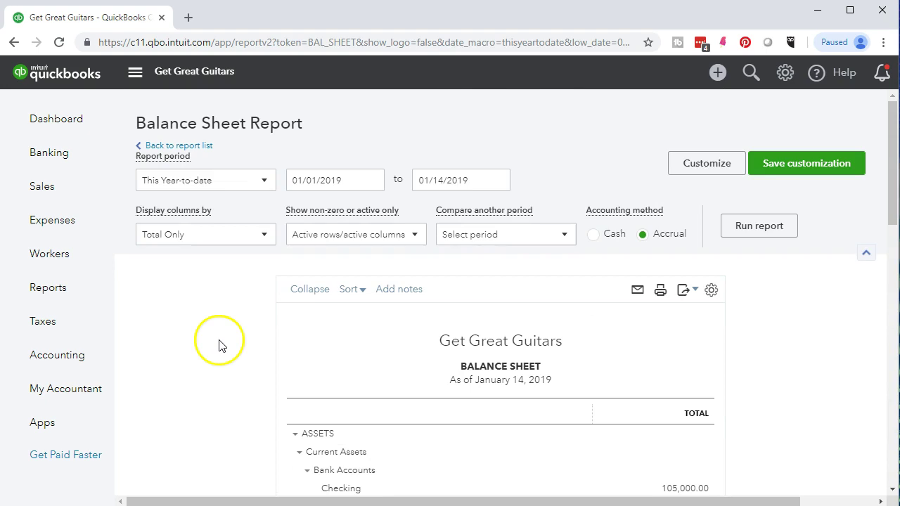
click(351, 181)
text(01/01/2019)
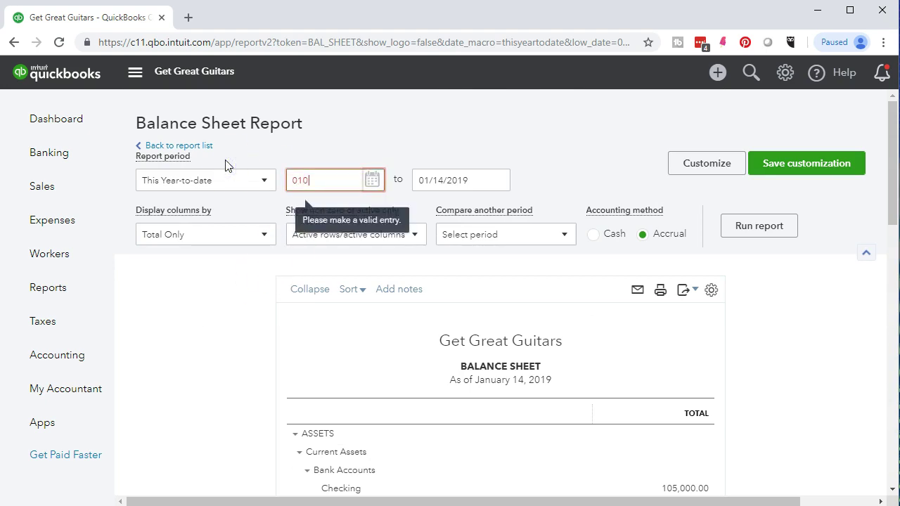
key(Tab)
text(12/31/2019)
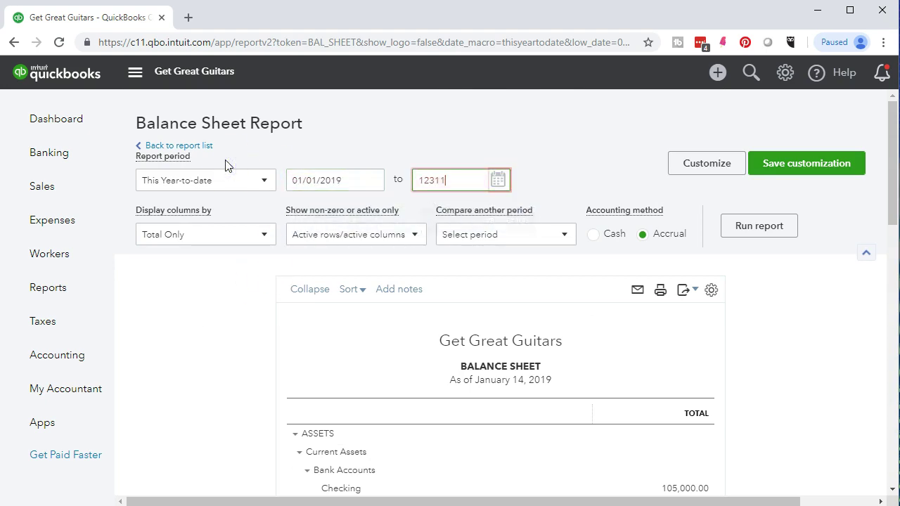
key(Tab)
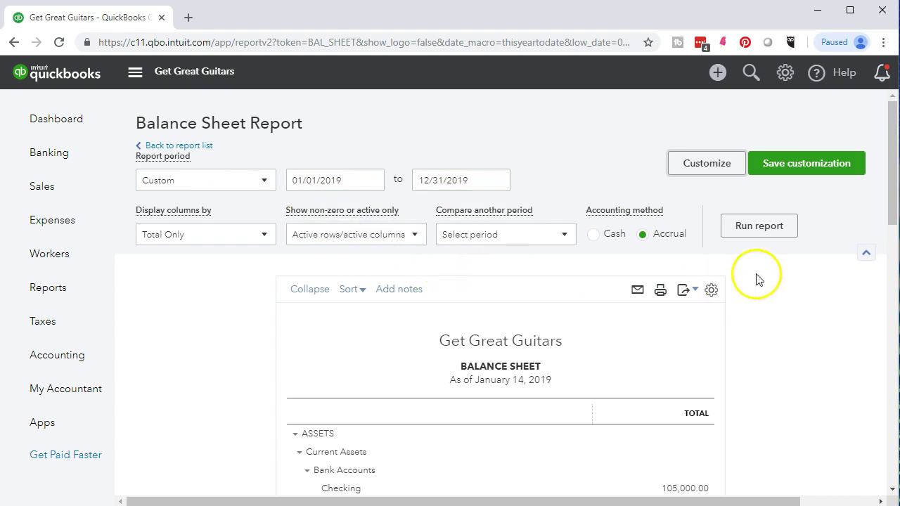
click(756, 233)
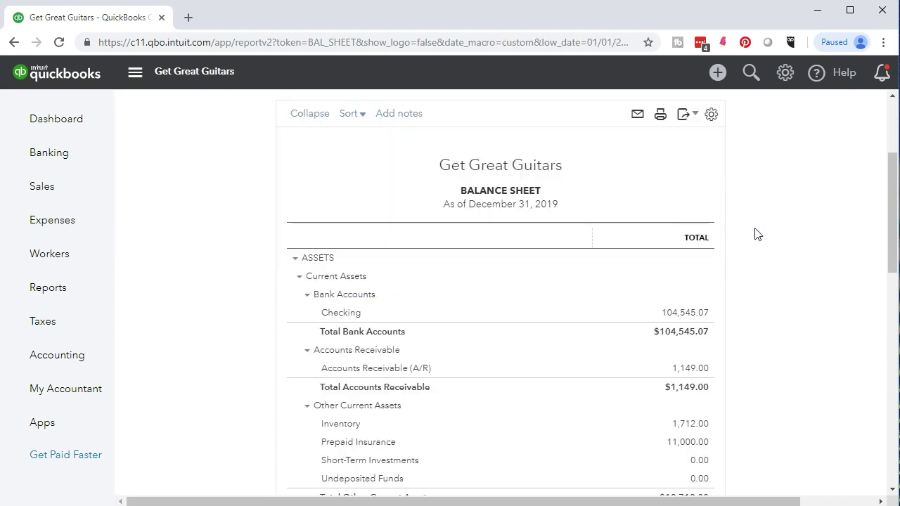
Step: Open the transaction detail behind the Checking balance and review the Internal Revenue Service checks, their split accounts and amounts
click(704, 317)
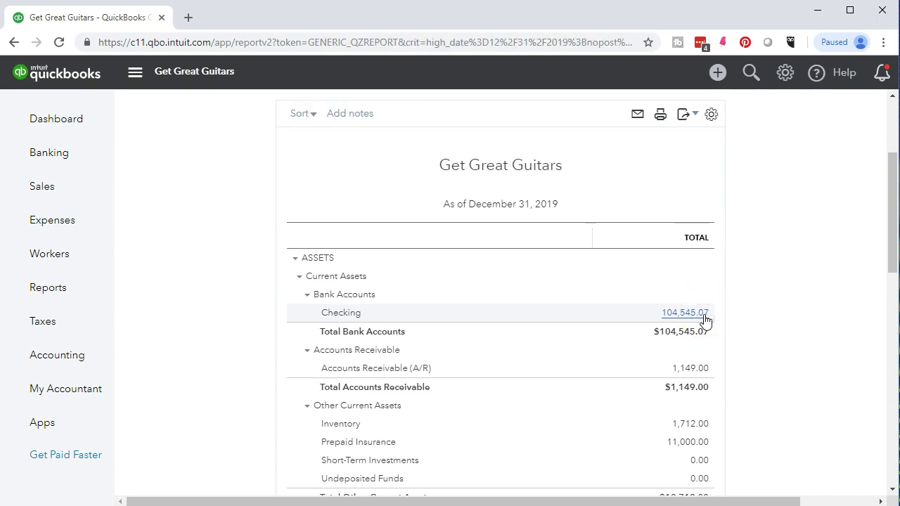
scroll(706, 320, down, 5)
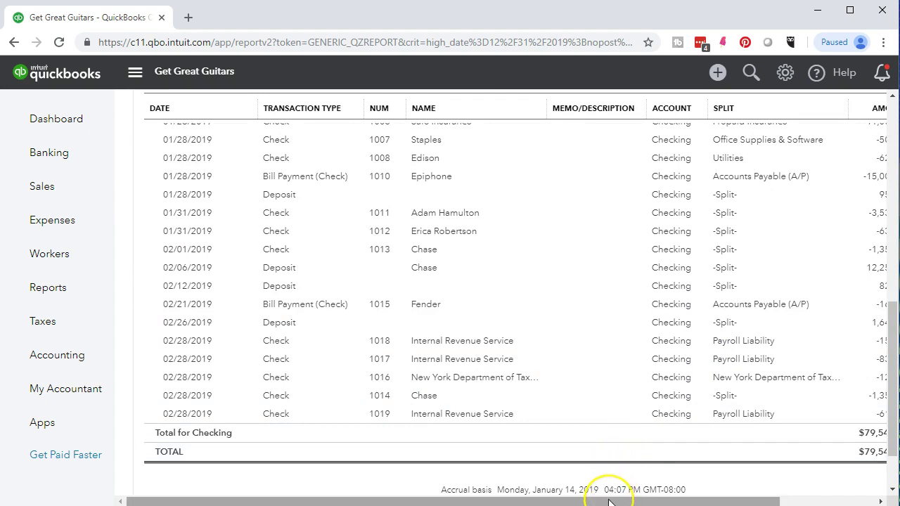
drag(608, 501, 614, 501)
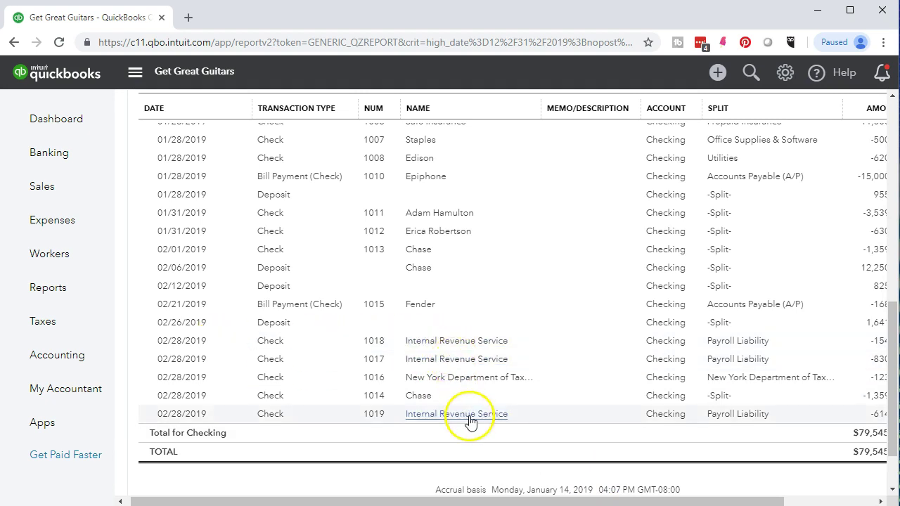
drag(591, 500, 613, 498)
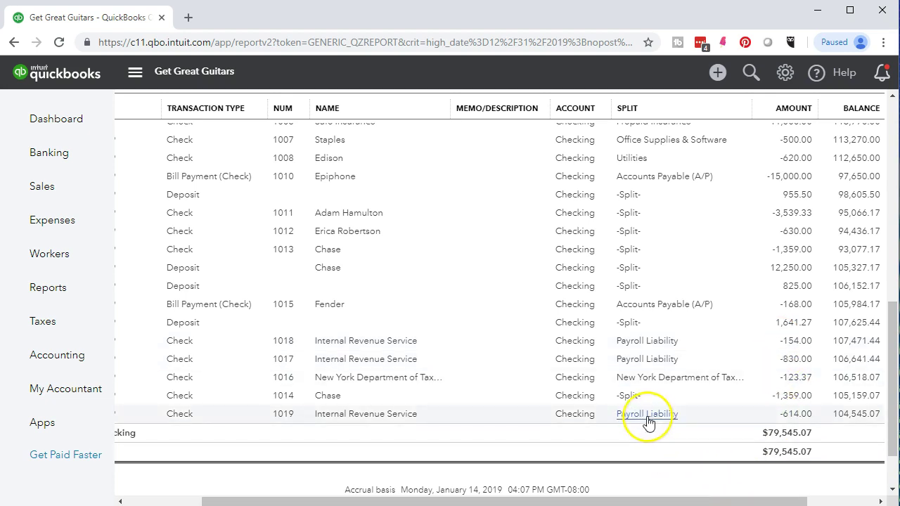
drag(663, 499, 547, 485)
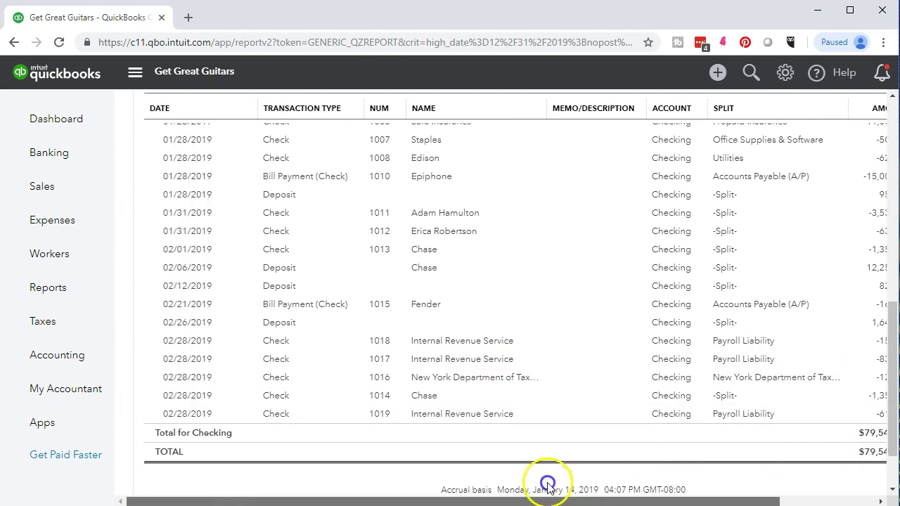
scroll(293, 394, up, 10)
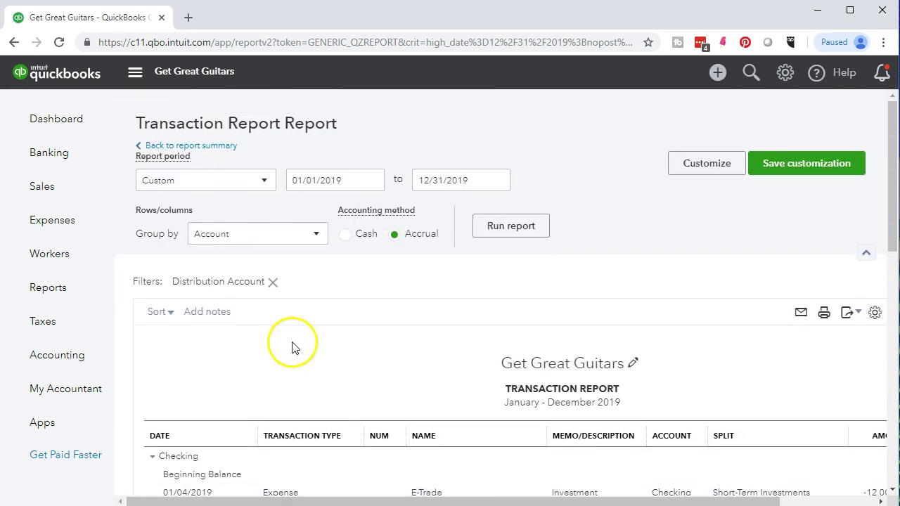
Step: Return to the Balance Sheet summary and open the transaction detail behind the Payroll Liability balance
click(212, 146)
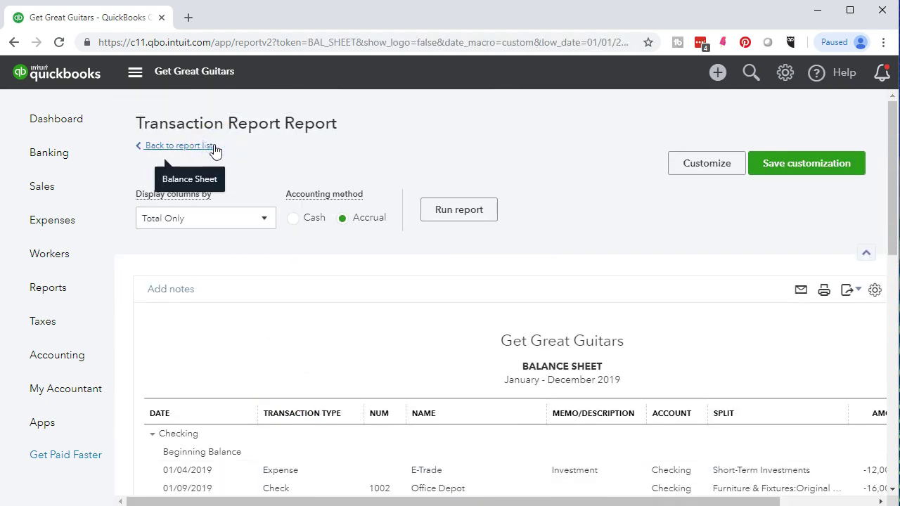
scroll(358, 277, down, 3)
scroll(281, 308, down, 3)
scroll(280, 309, down, 3)
scroll(280, 310, down, 1)
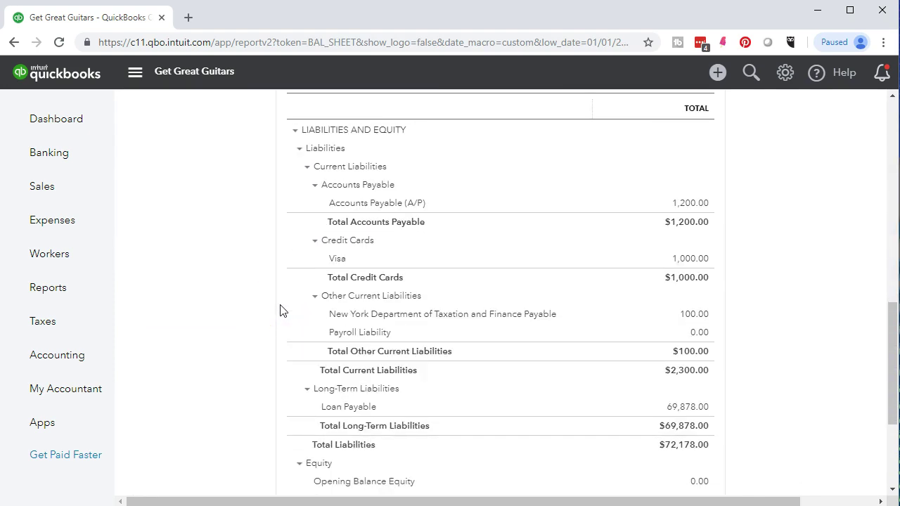
click(704, 338)
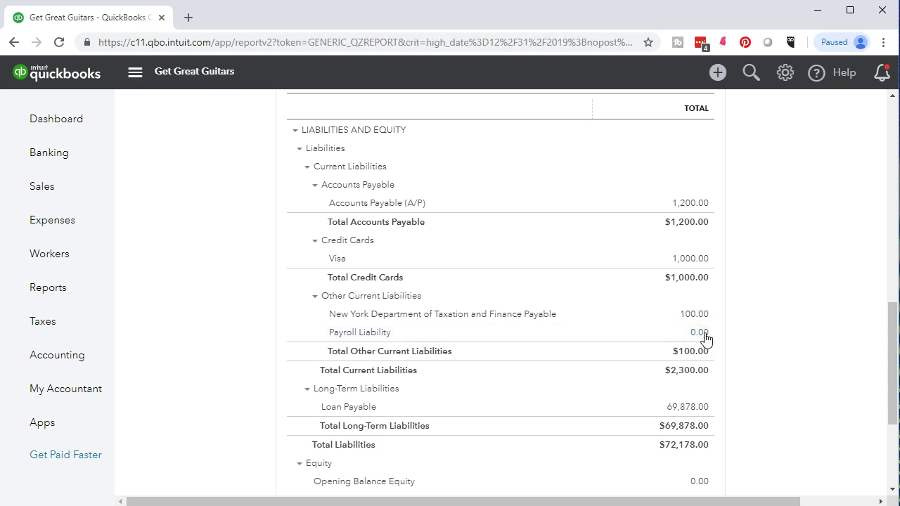